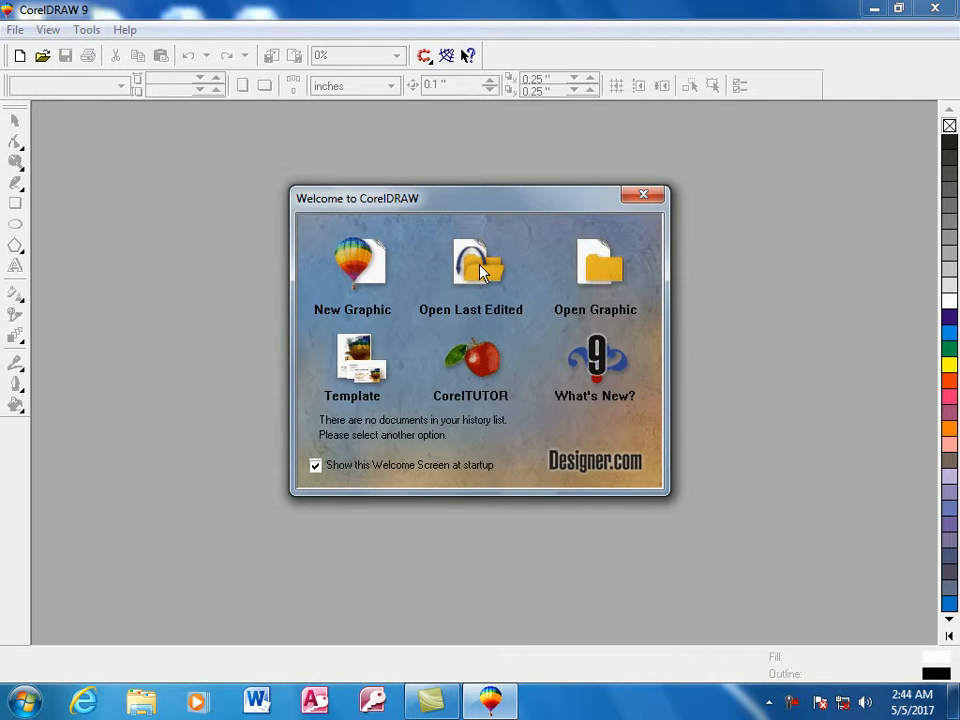
- Start a new blank graphic from the welcome screen
{"action": "left_click_drag", "start_coordinate": [514, 198], "coordinate": [513, 150]}
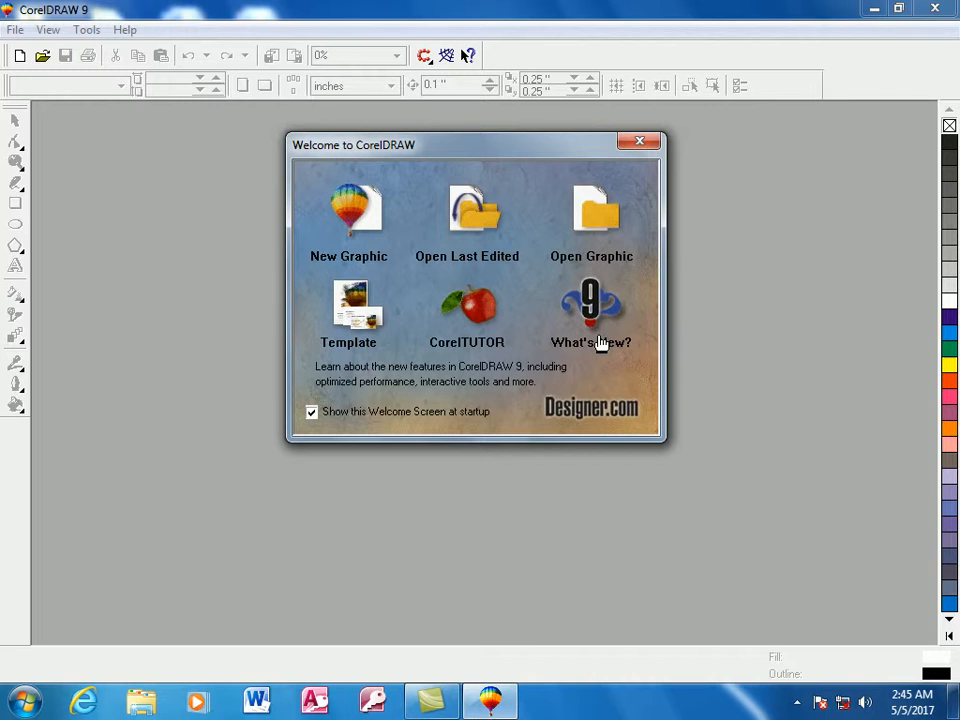
{"action": "left_click", "coordinate": [360, 218]}
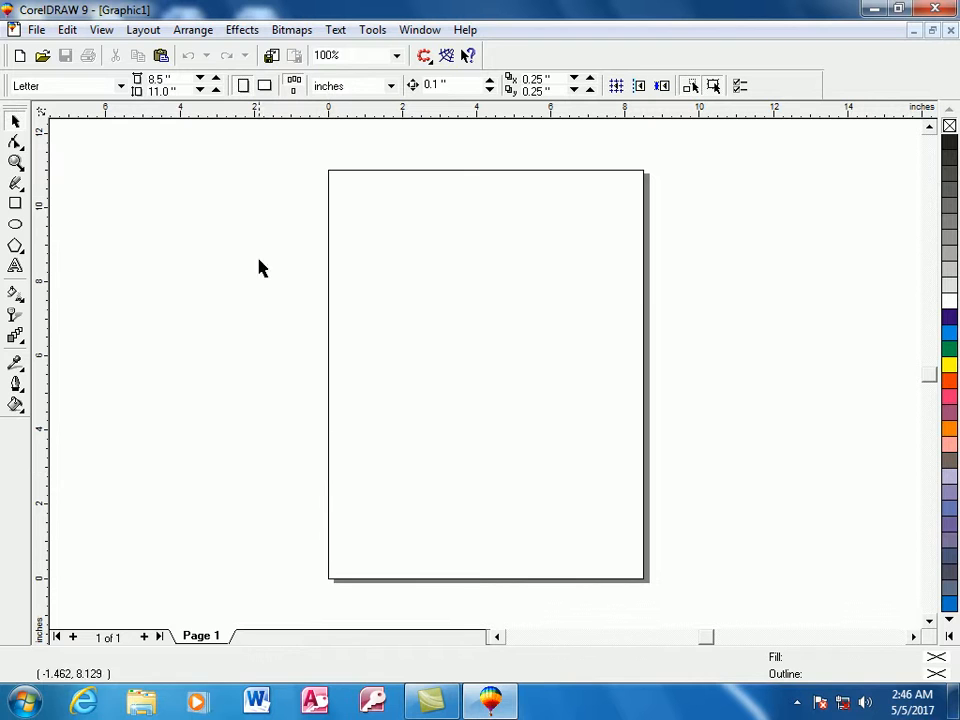
- Draw an ellipse about 4.95 by 2.96 inches and, below it, a pentagon about 2.52 by 2.90 inches, both left of the page
{"action": "left_click", "coordinate": [15, 224]}
{"action": "left_click_drag", "start_coordinate": [89, 235], "coordinate": [273, 344]}
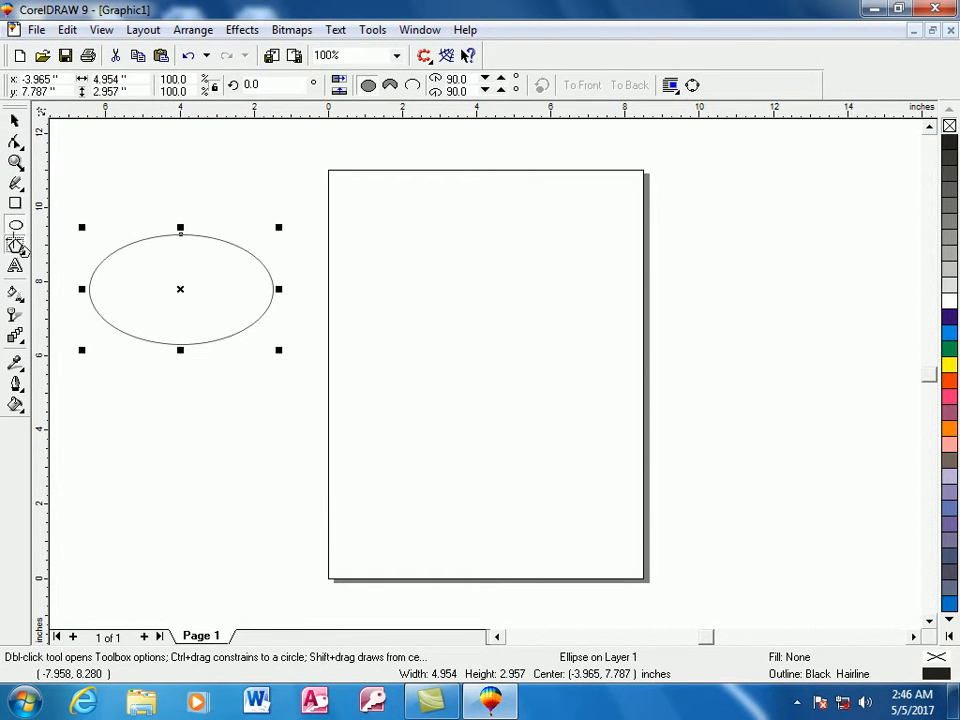
{"action": "left_click", "coordinate": [16, 245]}
{"action": "left_click_drag", "start_coordinate": [150, 399], "coordinate": [255, 519]}
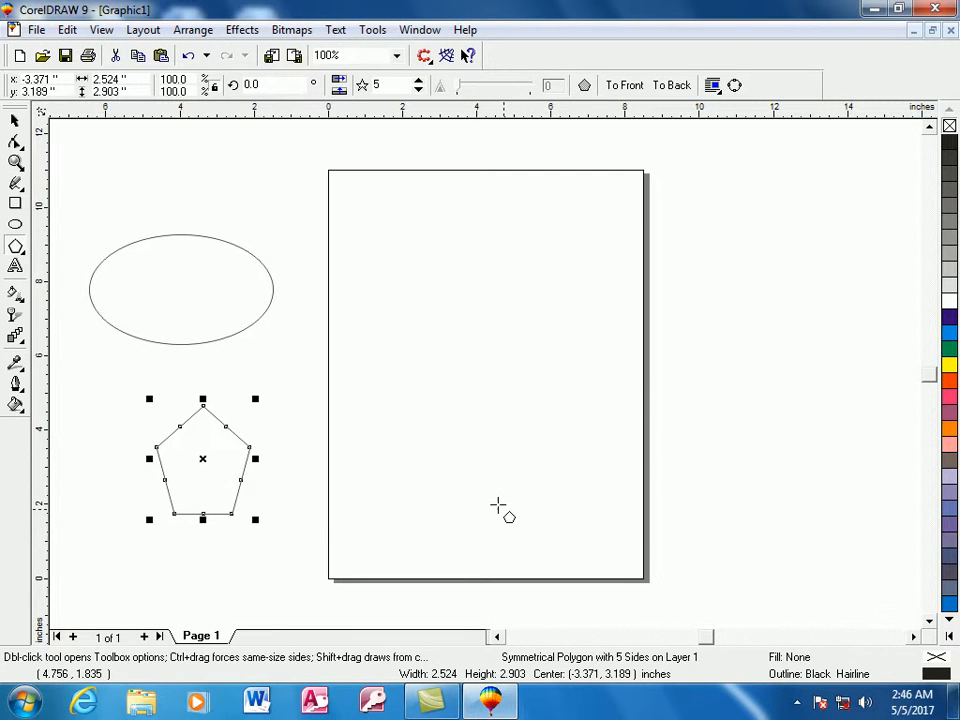
- Move the ellipse onto the upper part of the page, and from there across the page's right edge, centred at about 8.72, 6.15 inches
{"action": "left_click", "coordinate": [131, 281]}
{"action": "left_click", "coordinate": [497, 329]}
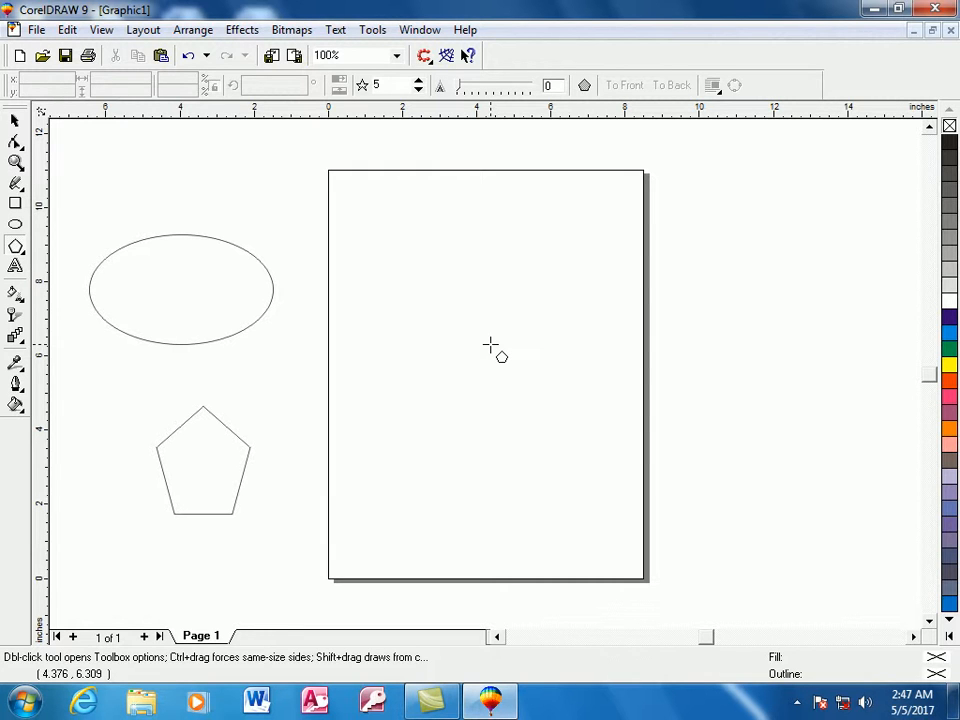
{"action": "left_click", "coordinate": [191, 288]}
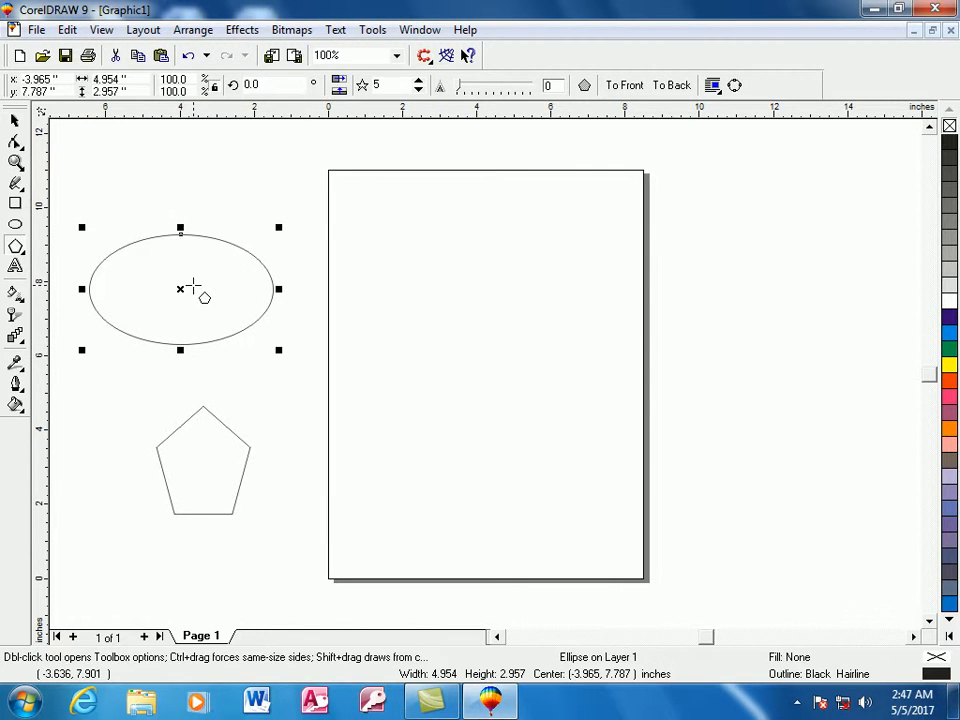
{"action": "left_click_drag", "start_coordinate": [182, 289], "coordinate": [449, 239]}
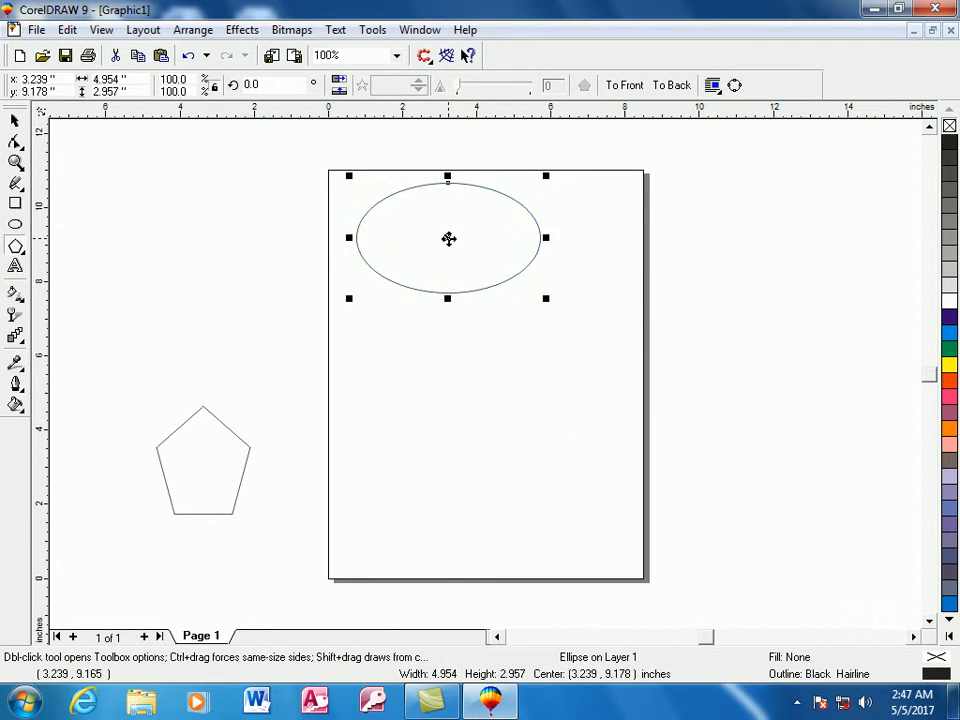
{"action": "left_click_drag", "start_coordinate": [449, 239], "coordinate": [653, 350]}
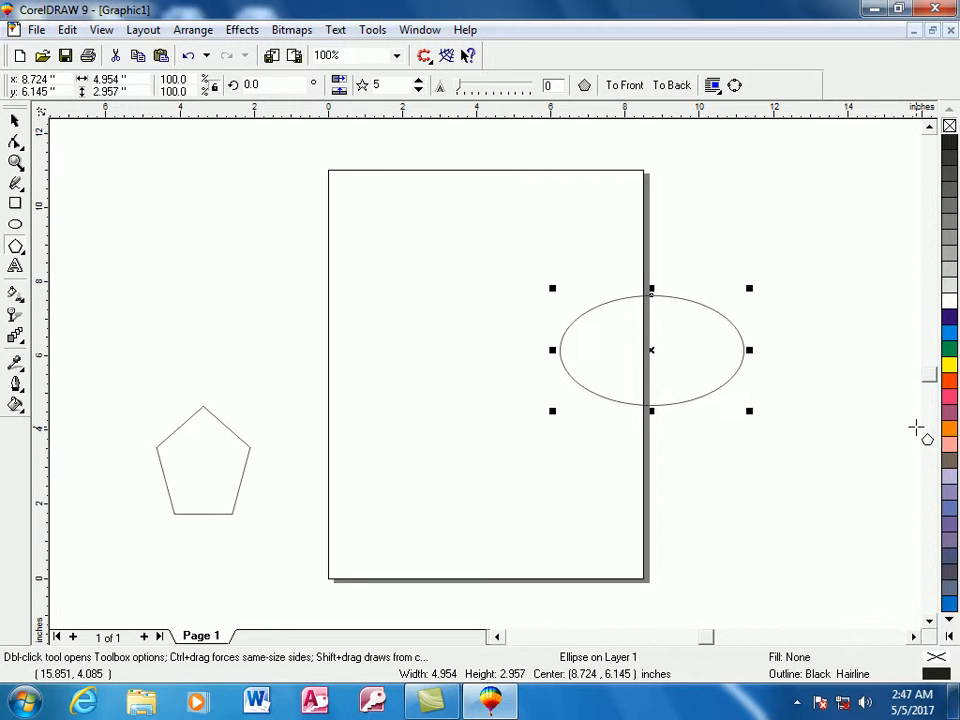
{"action": "left_click", "coordinate": [916, 428]}
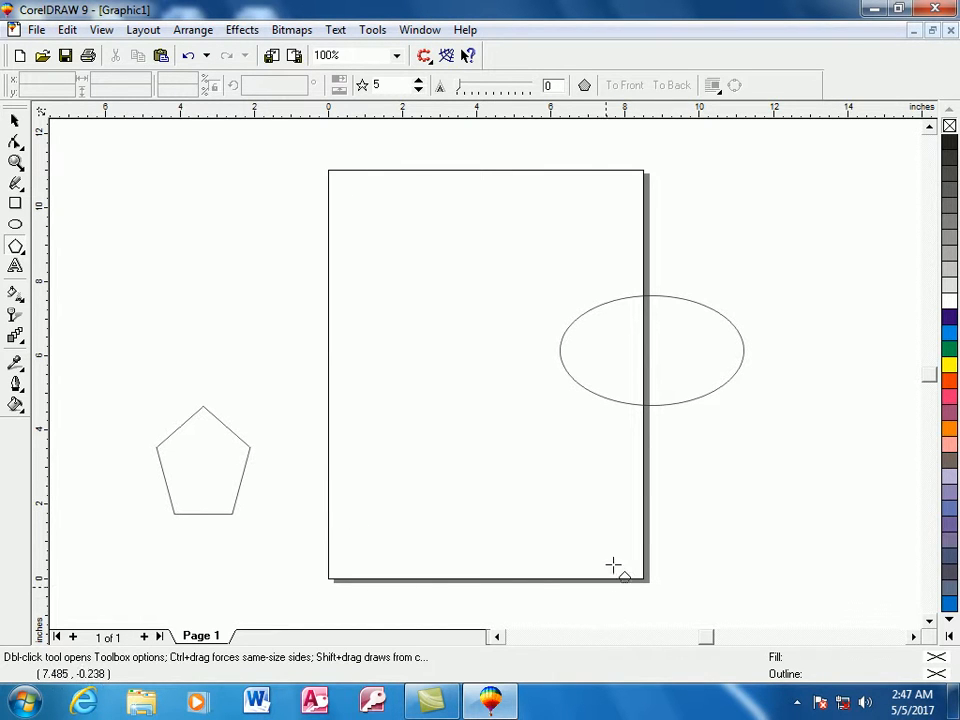
{"action": "left_click", "coordinate": [36, 30]}
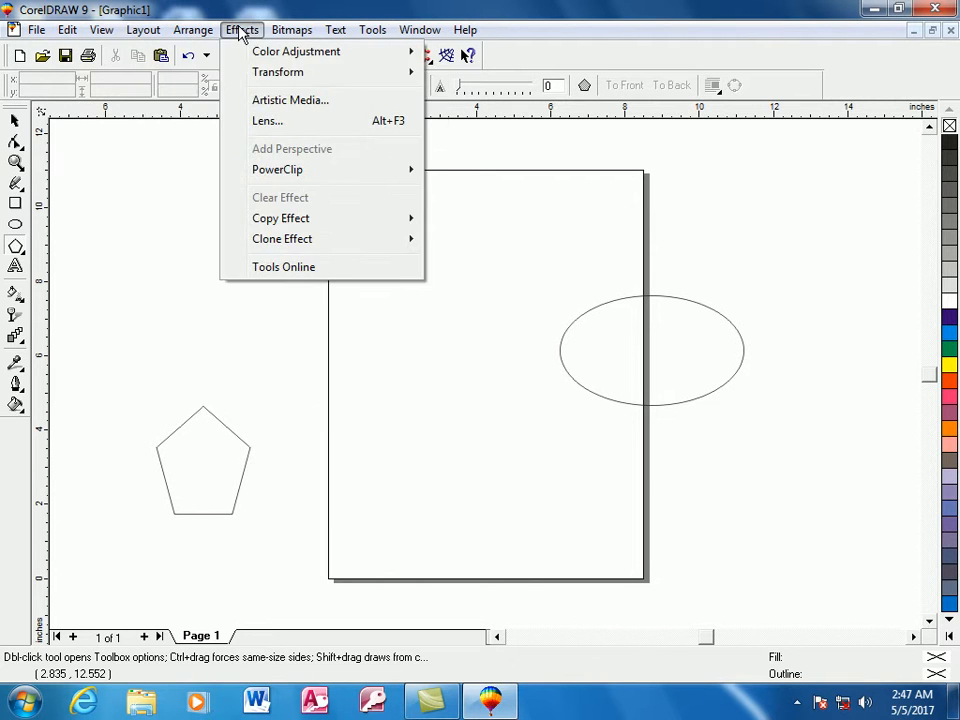
{"action": "left_click", "coordinate": [424, 30]}
{"action": "left_click", "coordinate": [372, 30]}
{"action": "left_click", "coordinate": [95, 92]}
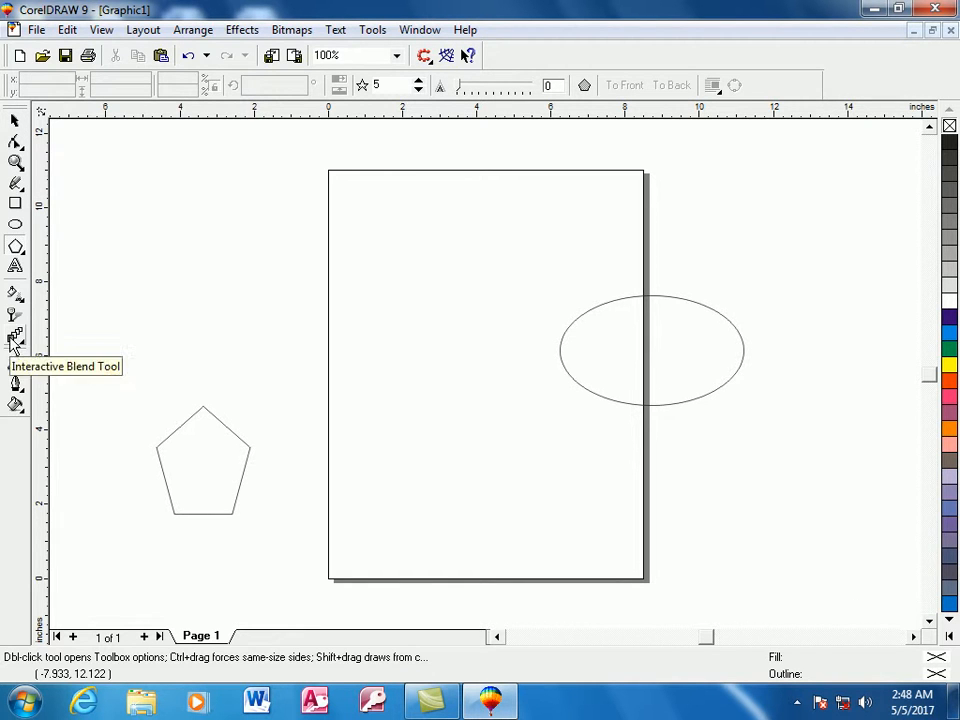
{"action": "left_click", "coordinate": [38, 31]}
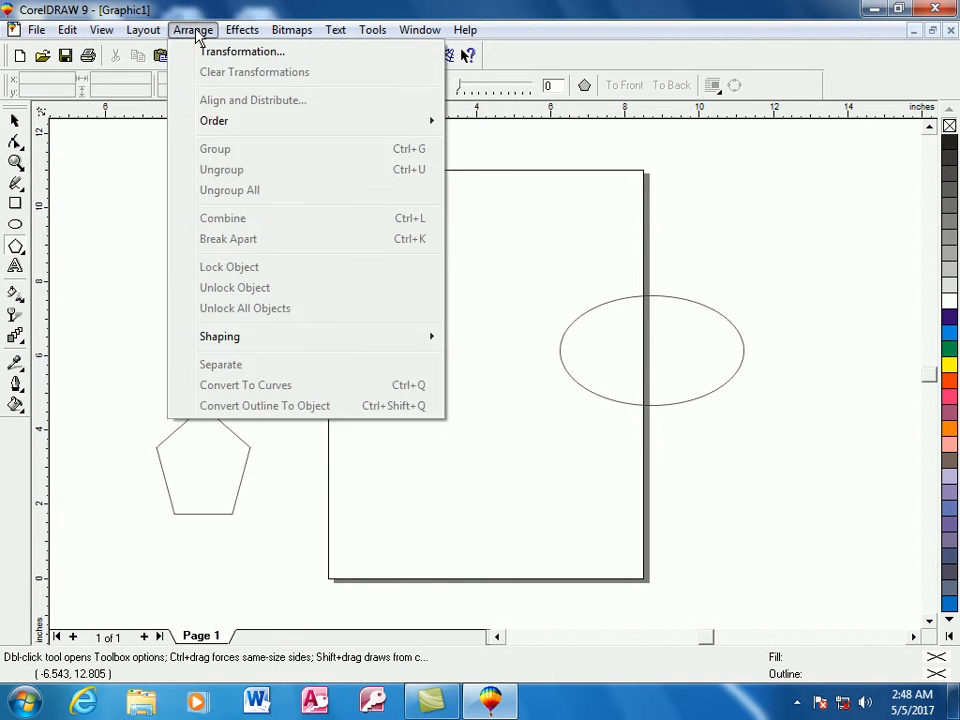
{"action": "mouse_move", "coordinate": [419, 30]}
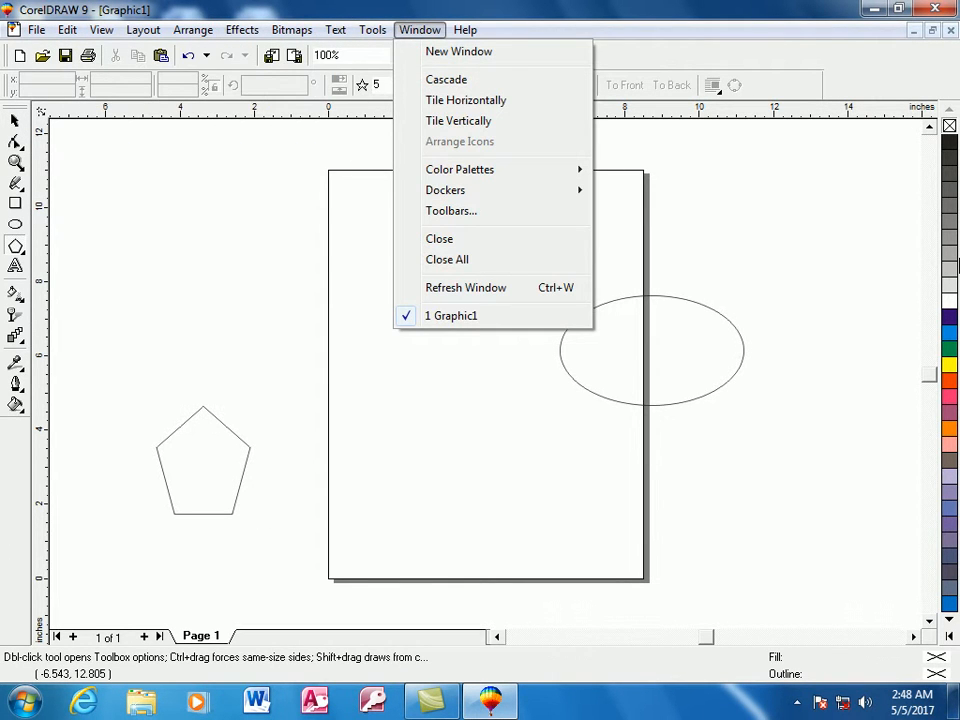
{"action": "left_click", "coordinate": [958, 266]}
- Move the ellipse up along the page's right edge so its centre sits at about 10.54, 8.67 inches
{"action": "left_click", "coordinate": [673, 328]}
{"action": "left_click_drag", "start_coordinate": [650, 349], "coordinate": [718, 256]}
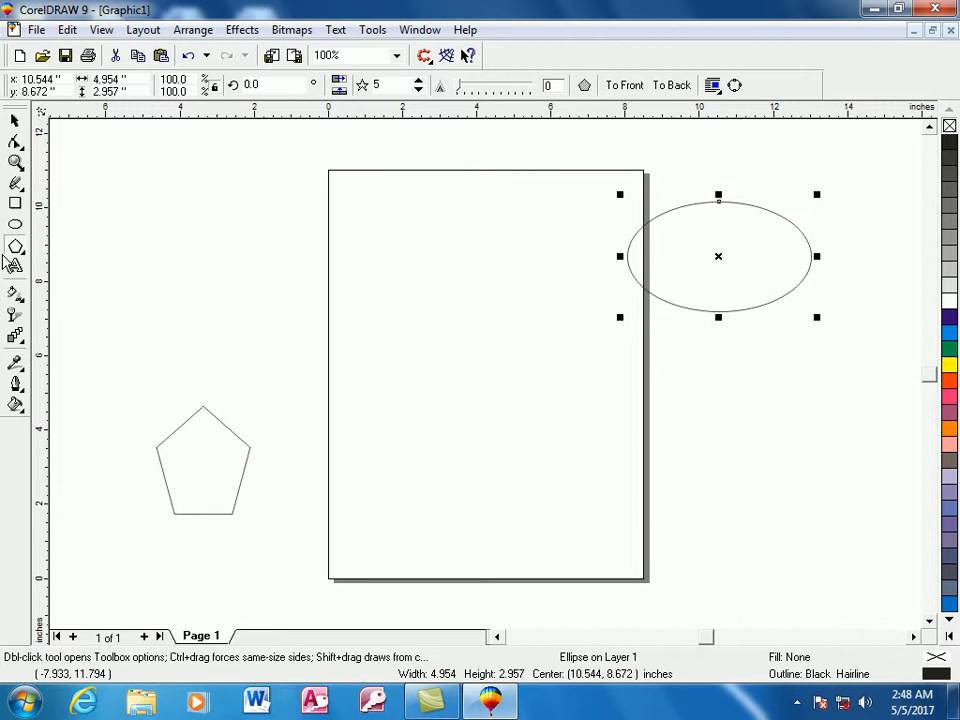
{"action": "left_click", "coordinate": [253, 33]}
{"action": "mouse_move", "coordinate": [315, 33]}
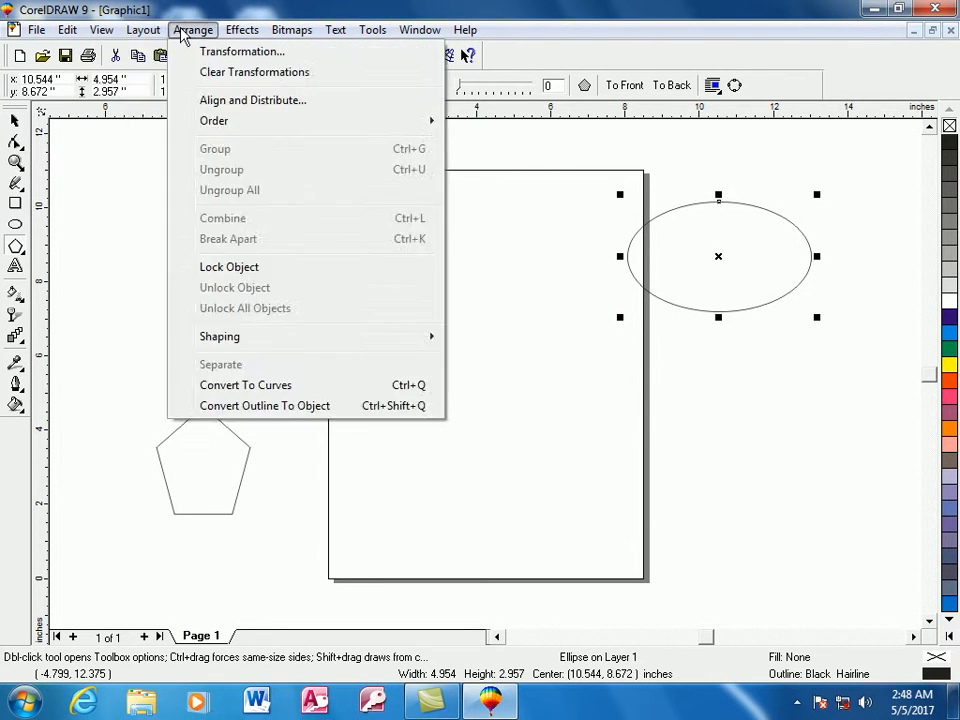
{"action": "left_click", "coordinate": [107, 141]}
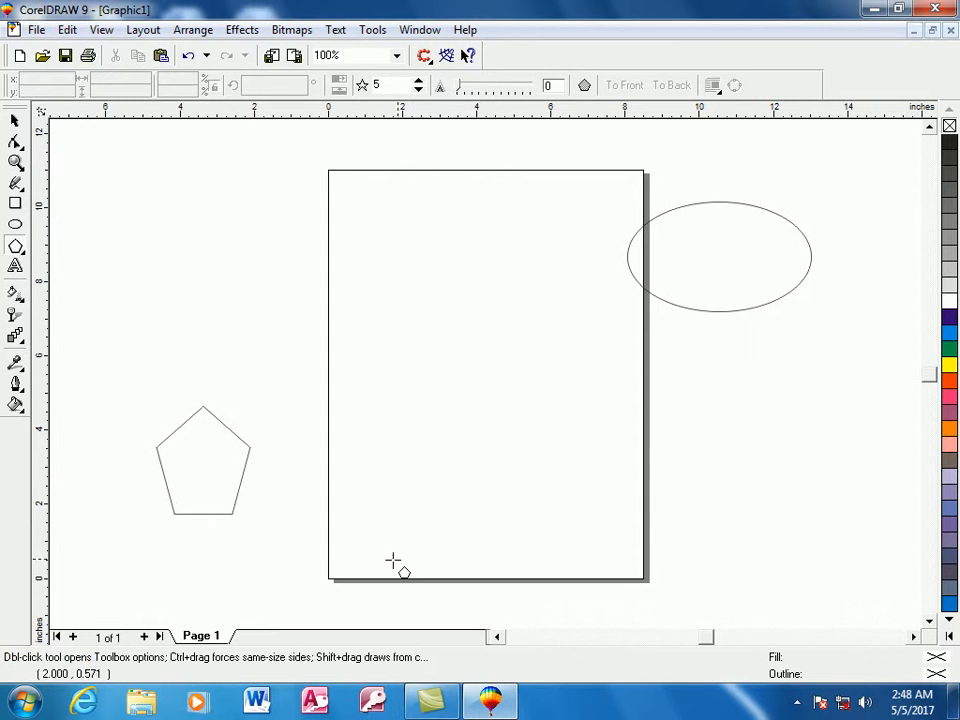
- Delete both the ellipse and the pentagon from the drawing
{"action": "left_click", "coordinate": [686, 309]}
{"action": "key", "text": "Delete"}
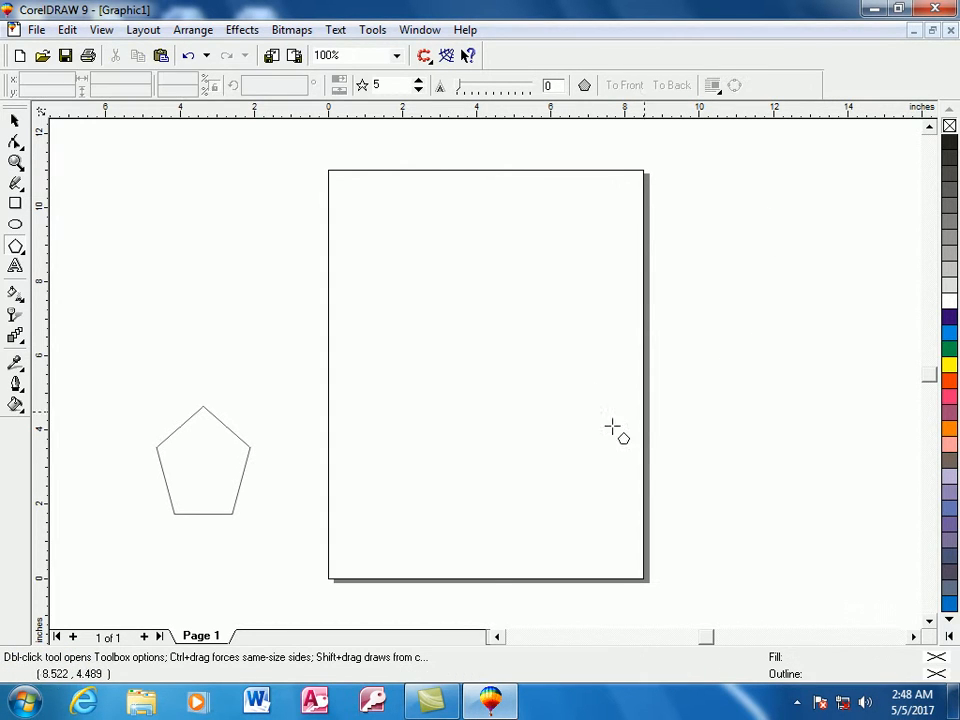
{"action": "left_click", "coordinate": [244, 477]}
{"action": "key", "text": "Delete"}
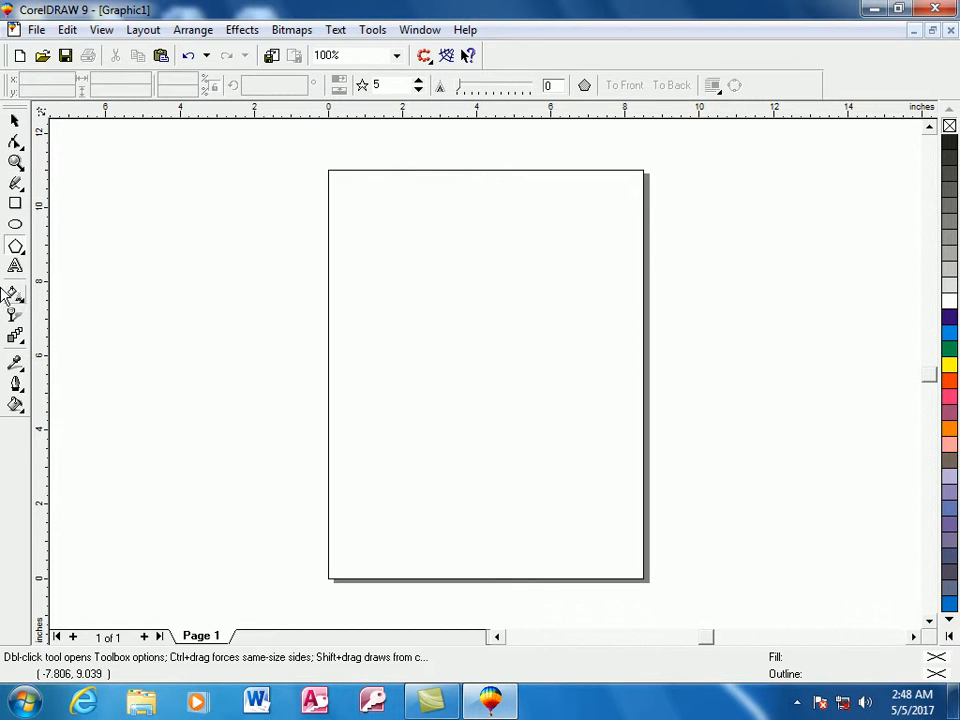
- Draw a rectangle about 8.39 by 10.82 inches over the page and centre it at 4.25, 5.5 inches
{"action": "left_click", "coordinate": [16, 205]}
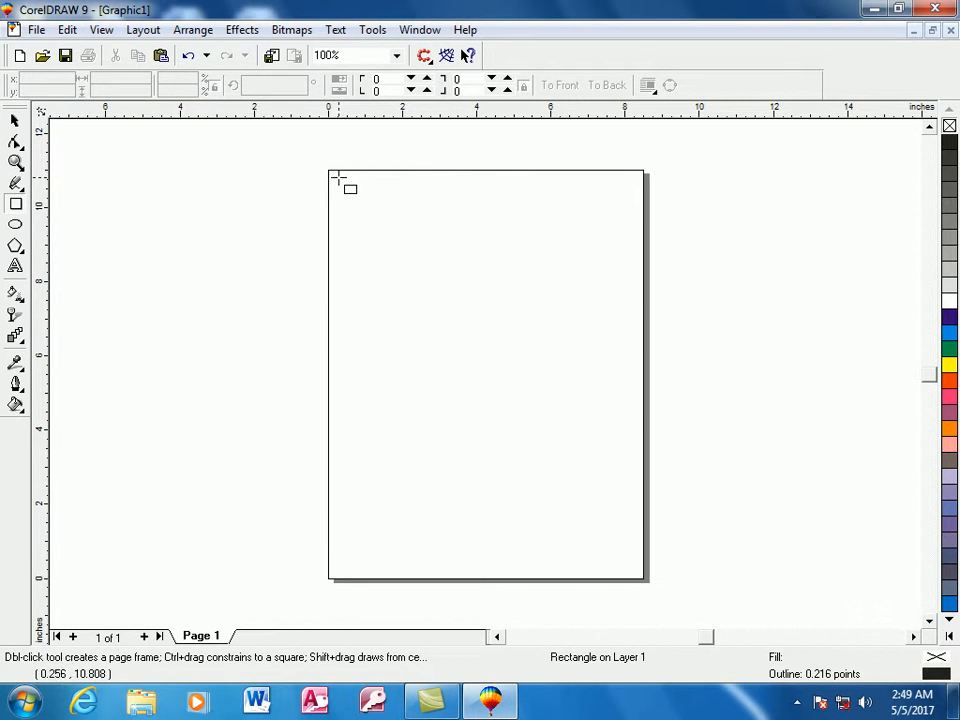
{"action": "left_click_drag", "start_coordinate": [327, 172], "coordinate": [637, 575]}
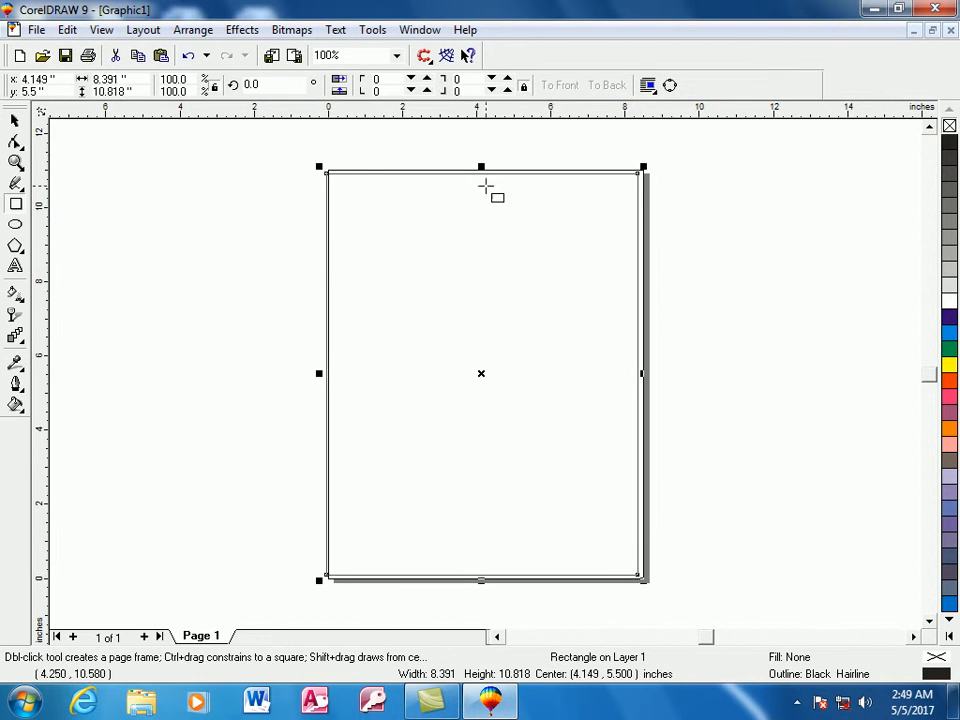
{"action": "left_click", "coordinate": [481, 376]}
{"action": "left_click_drag", "start_coordinate": [481, 376], "coordinate": [485, 376]}
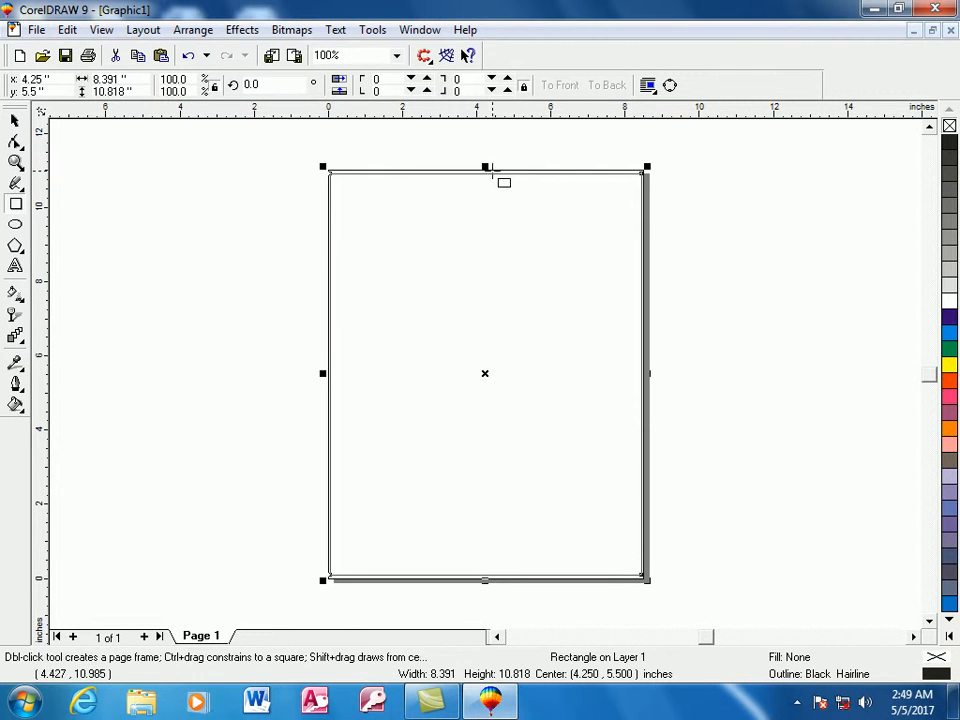
- Shrink the rectangle from all four sides to about 7.86 by 10.19 inches, leaving a margin inside the page edges
{"action": "left_click_drag", "start_coordinate": [485, 166], "coordinate": [489, 178]}
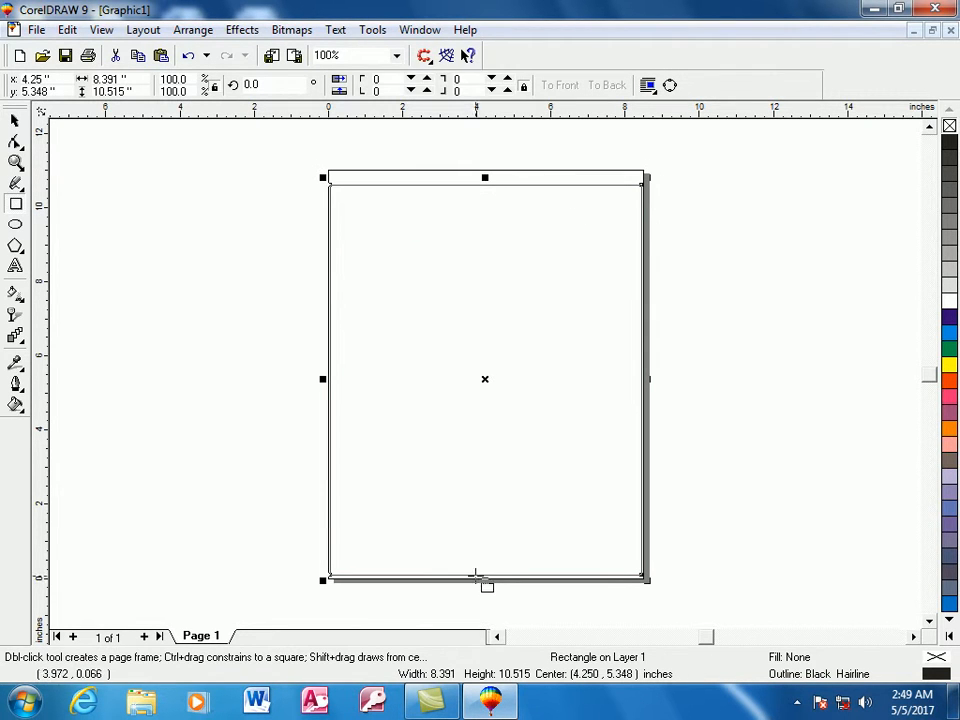
{"action": "left_click_drag", "start_coordinate": [488, 582], "coordinate": [486, 569]}
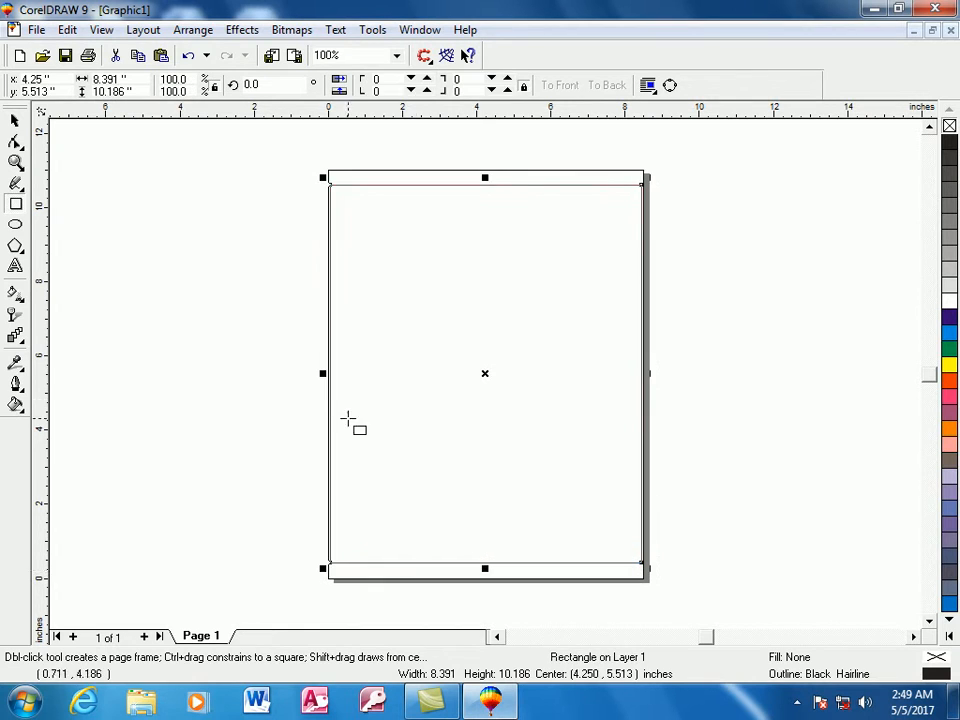
{"action": "left_click_drag", "start_coordinate": [325, 371], "coordinate": [333, 371]}
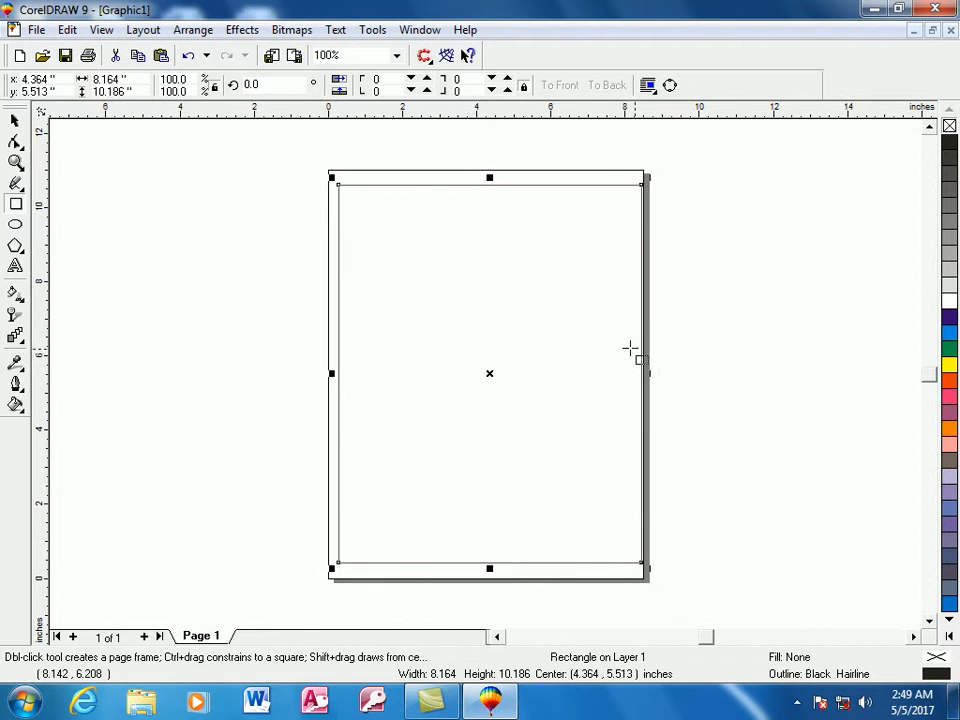
{"action": "left_click_drag", "start_coordinate": [643, 373], "coordinate": [635, 376]}
{"action": "left_click", "coordinate": [154, 332]}
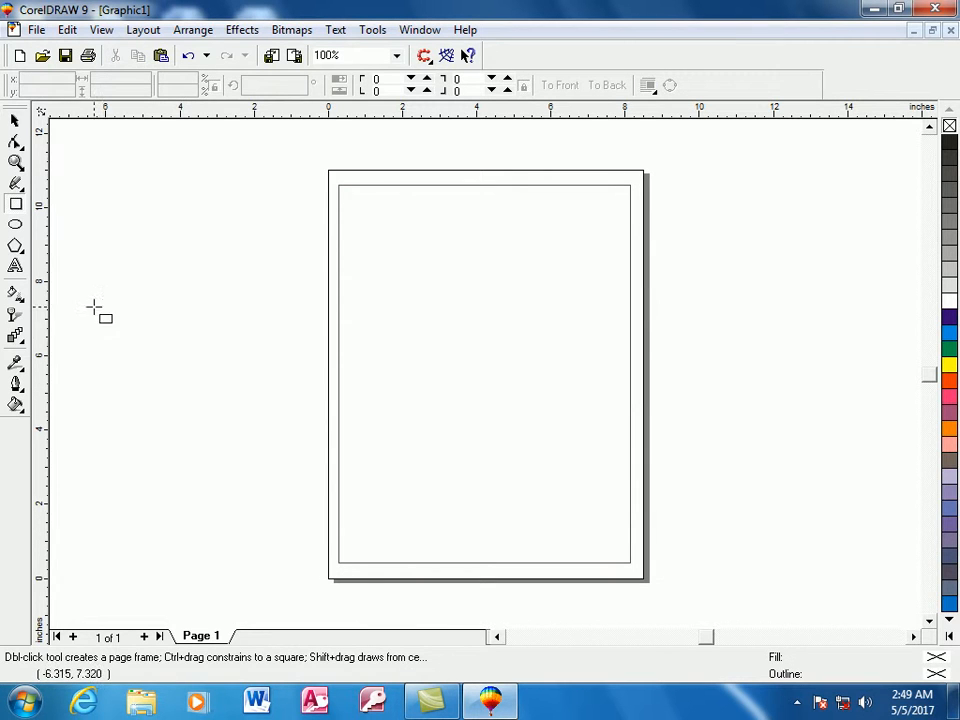
- Draw two small rectangles left of the page, about 2.02 by 1.01 inches and, below it, about 1.87 by 1.24 inches
{"action": "left_click", "coordinate": [15, 226]}
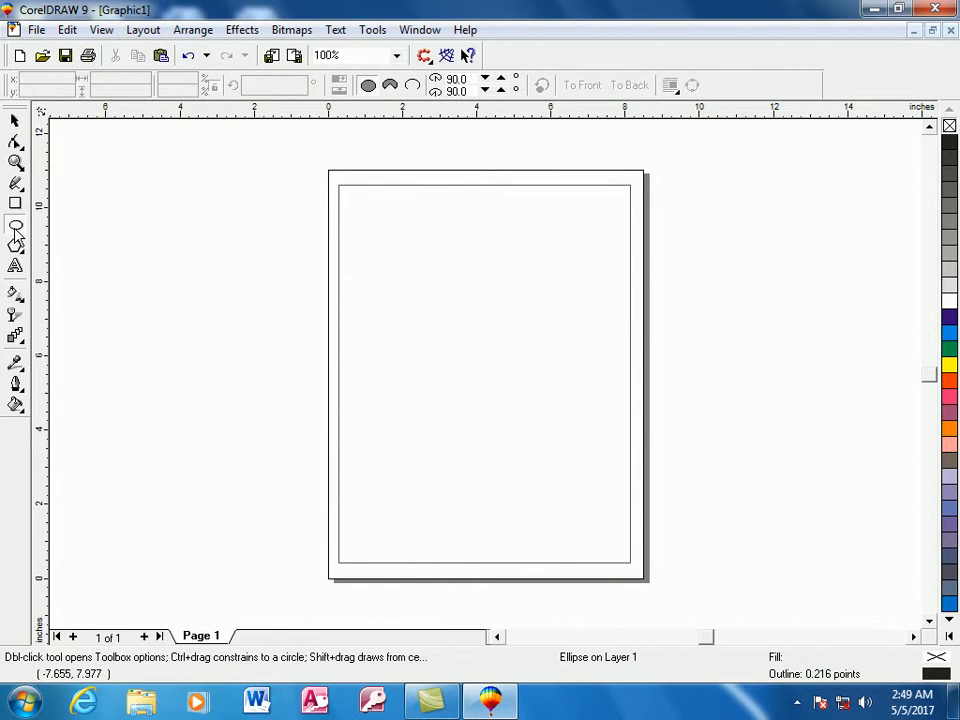
{"action": "key", "text": "F6"}
{"action": "left_click_drag", "start_coordinate": [118, 264], "coordinate": [205, 313]}
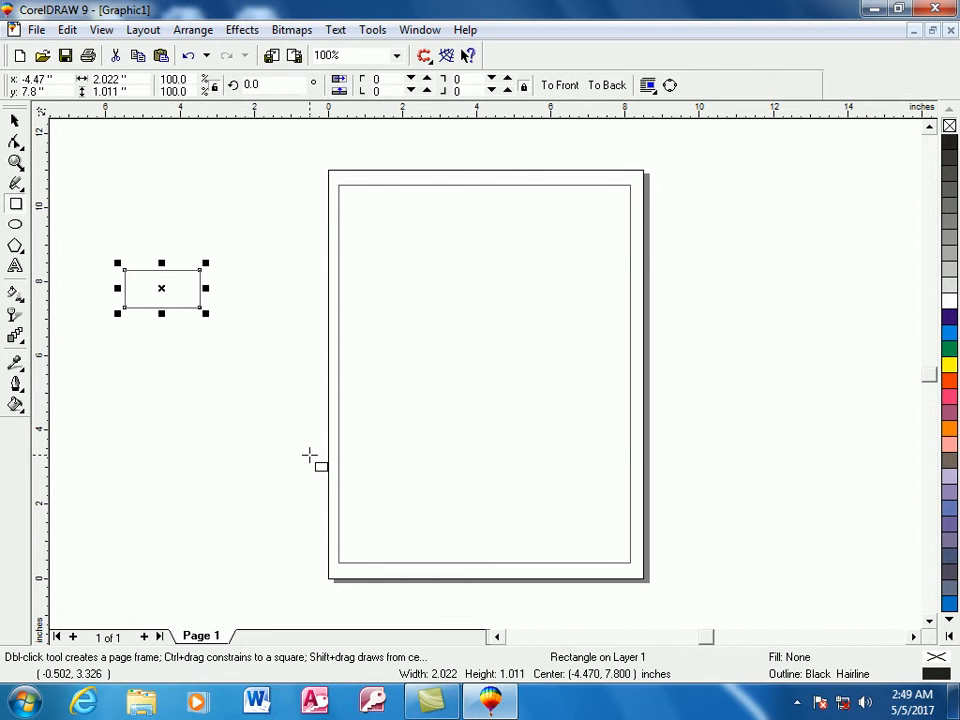
{"action": "left_click_drag", "start_coordinate": [141, 400], "coordinate": [212, 447]}
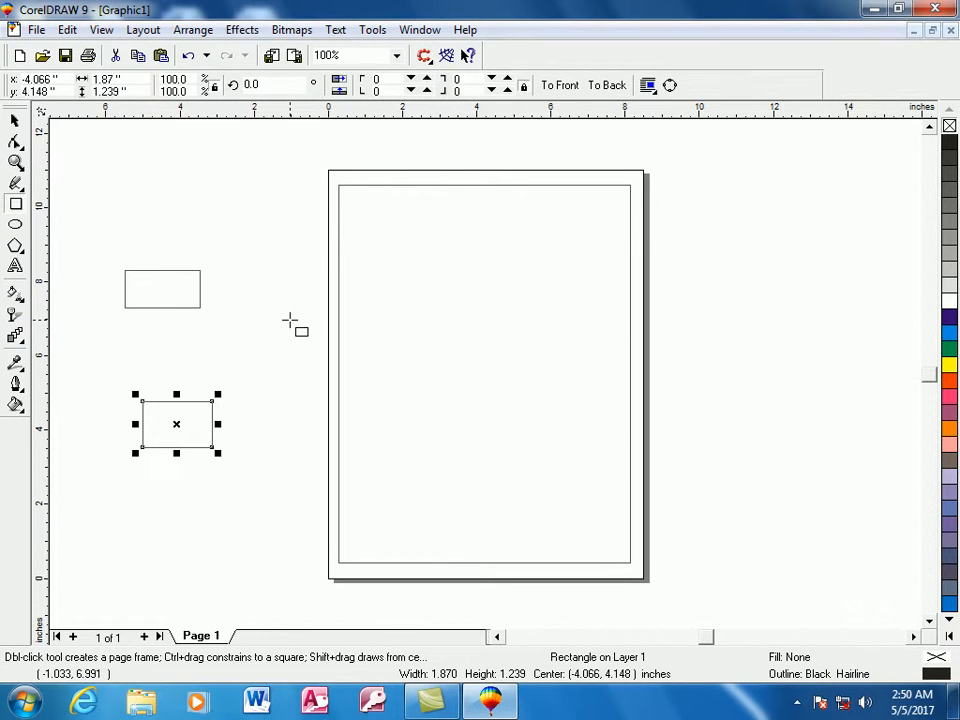
- Delete the two small rectangles left of the page
{"action": "key", "text": "Delete"}
{"action": "key", "text": "Tab"}
{"action": "key", "text": "Delete"}
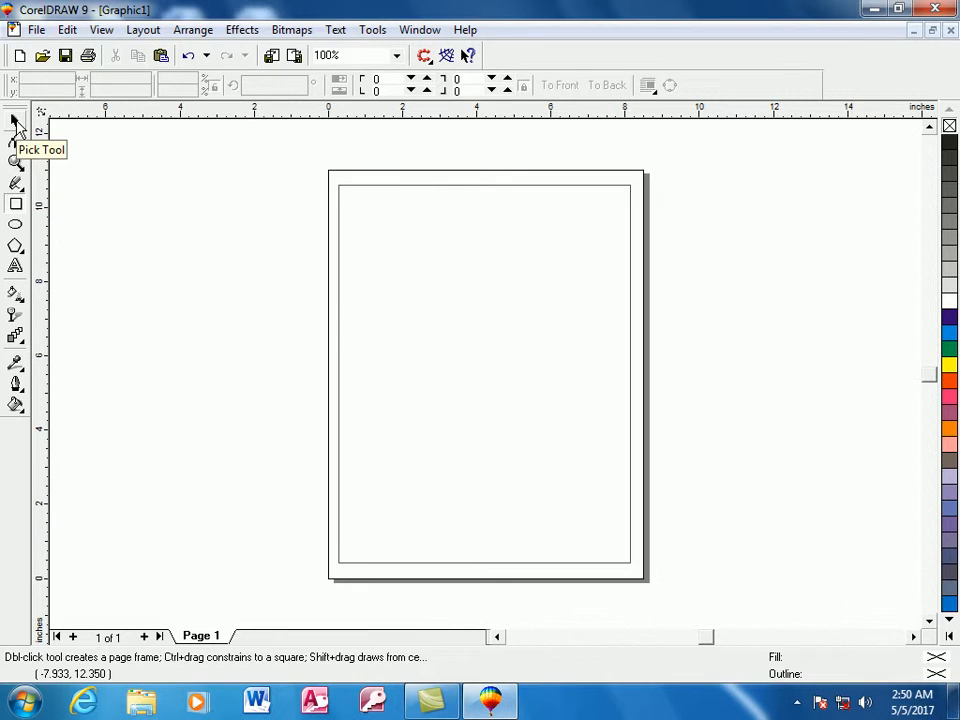
- Scale the page rectangle down to about 4.41 by 5.71 inches and move its centre to about 4.96, 6.89 inches
{"action": "left_click", "coordinate": [16, 124]}
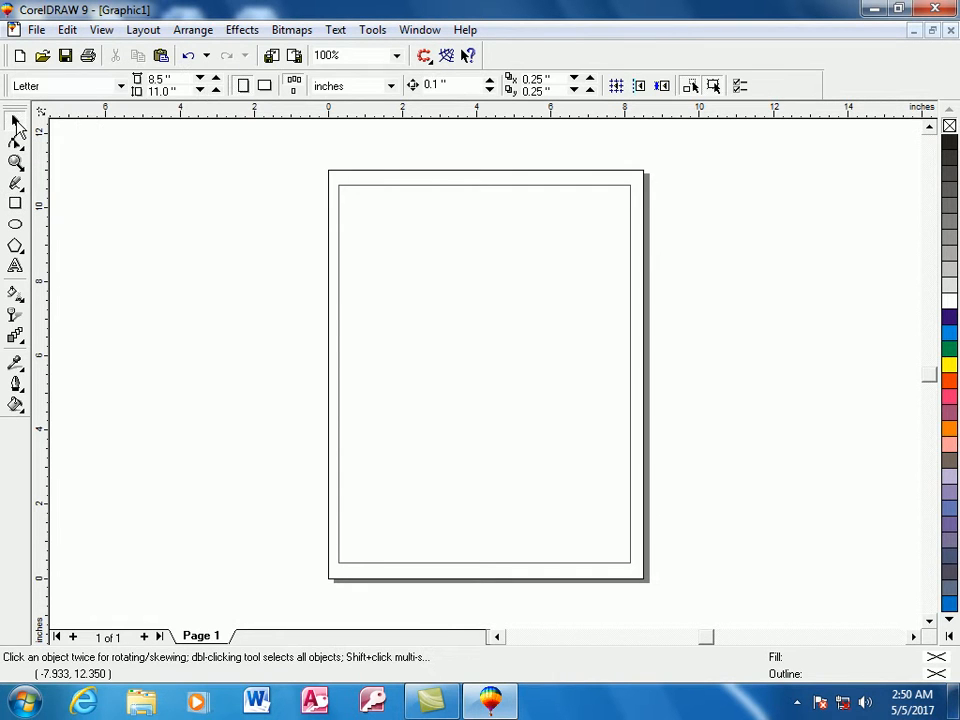
{"action": "left_click", "coordinate": [505, 283]}
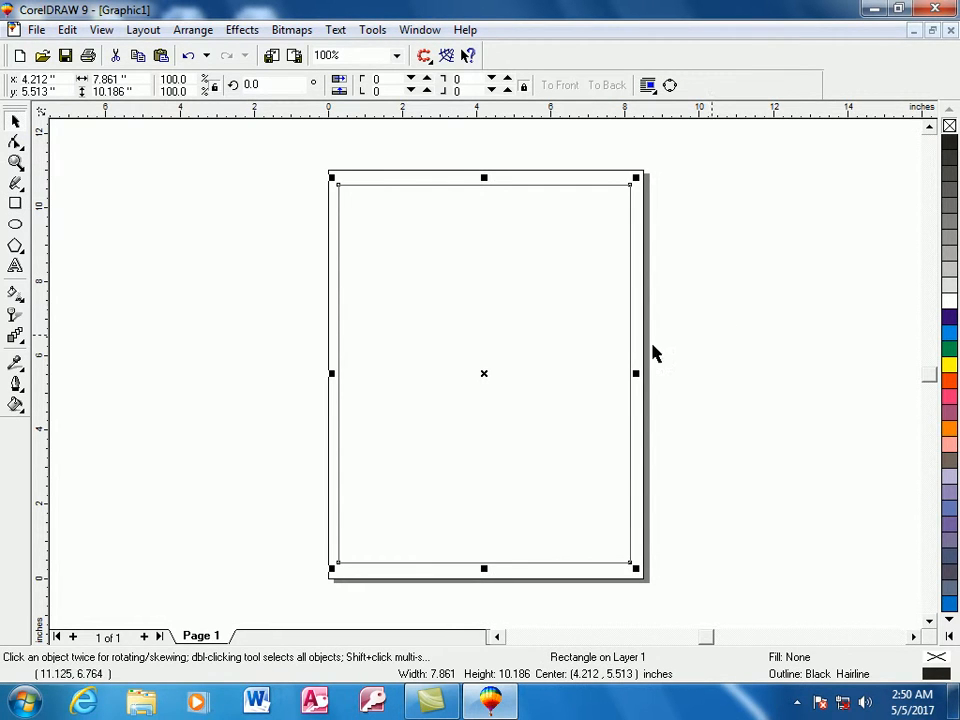
{"action": "left_click_drag", "start_coordinate": [633, 566], "coordinate": [548, 405]}
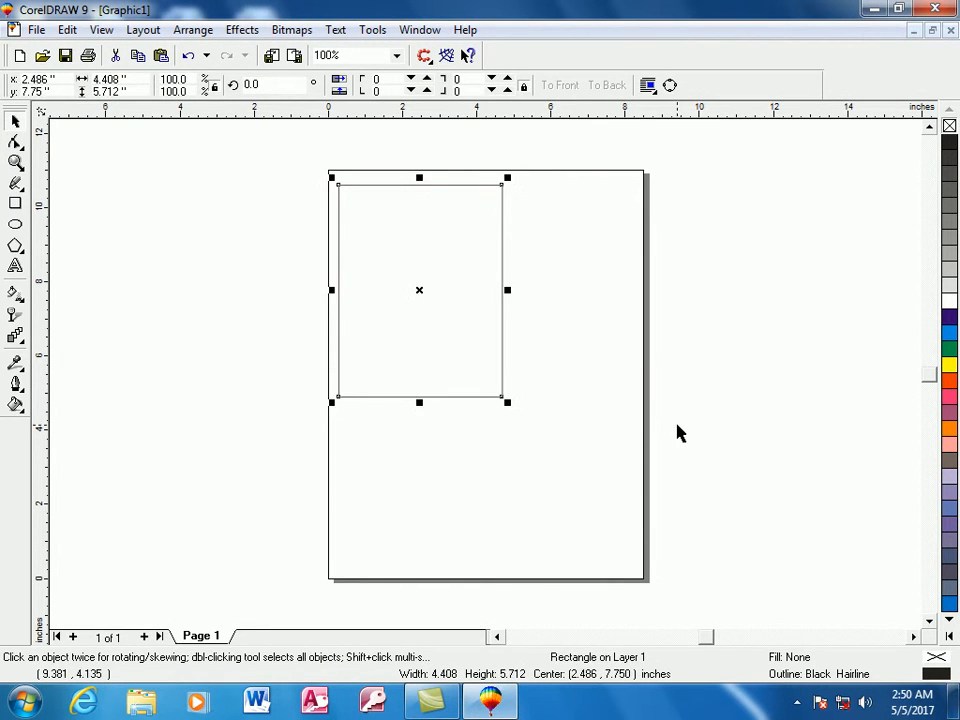
{"action": "left_click_drag", "start_coordinate": [420, 288], "coordinate": [511, 322]}
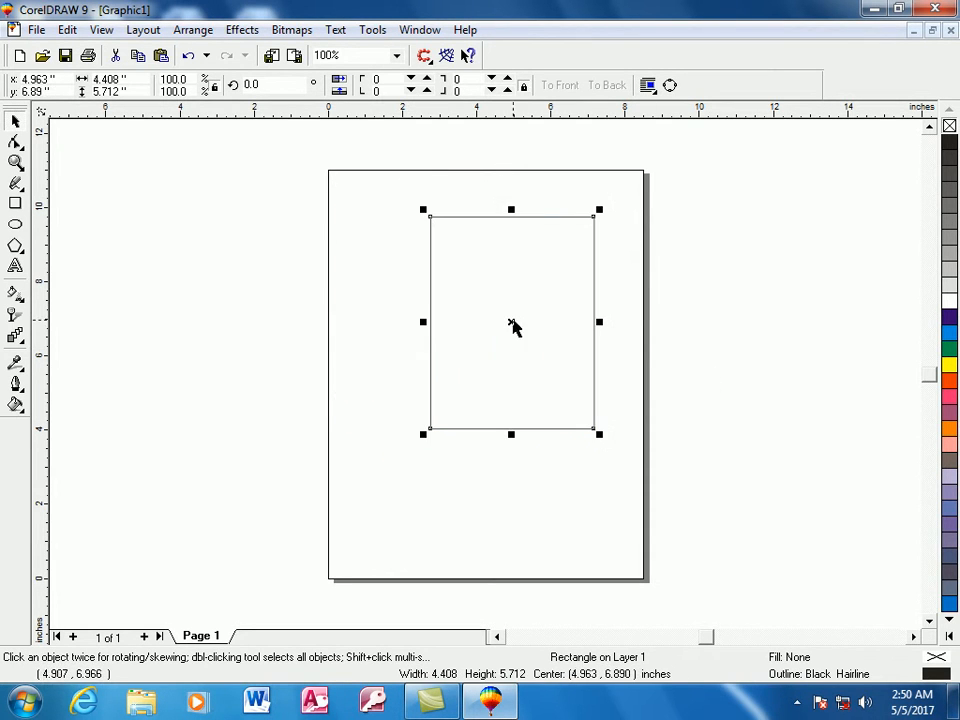
{"action": "left_click", "coordinate": [807, 389]}
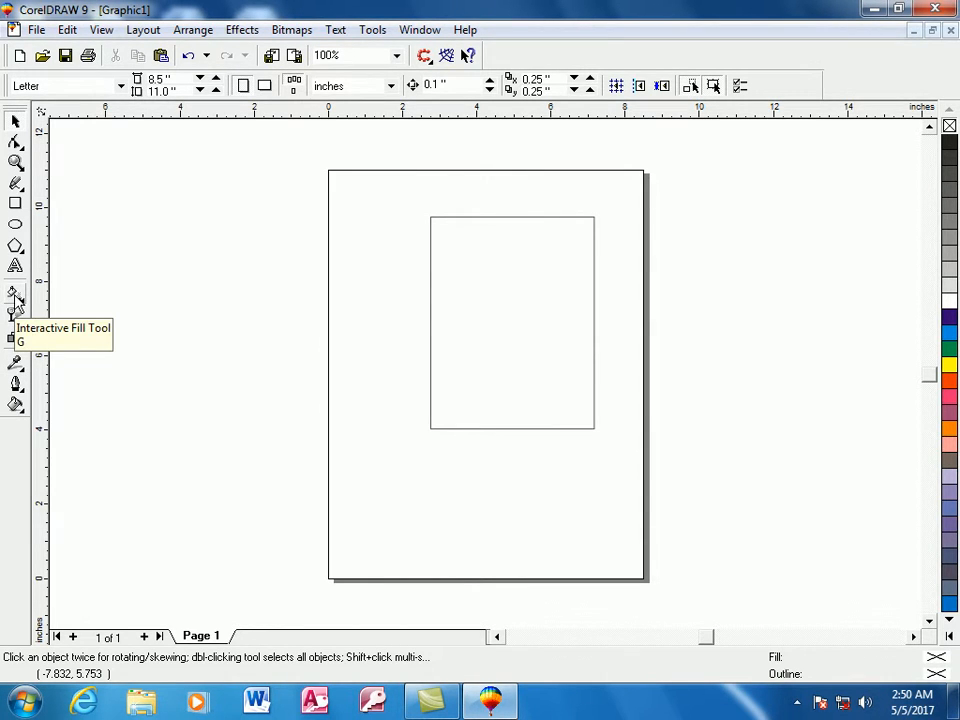
- Add the artistic text "Professional" in 24-point AvantGarde Bk BT beside the left edge of the page
{"action": "left_click", "coordinate": [15, 266]}
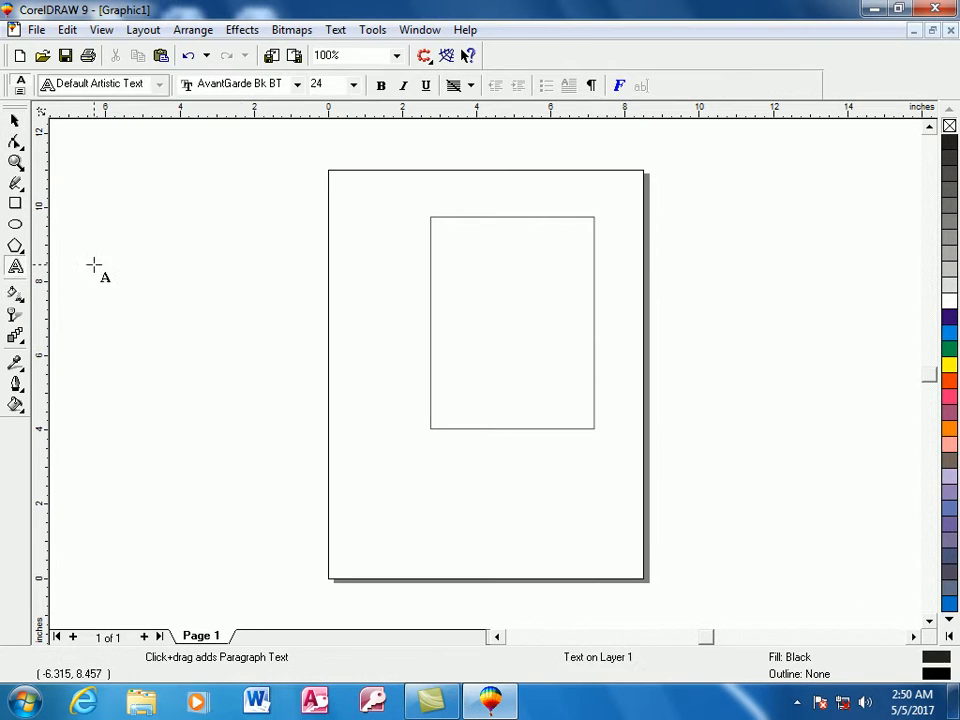
{"action": "left_click", "coordinate": [204, 340]}
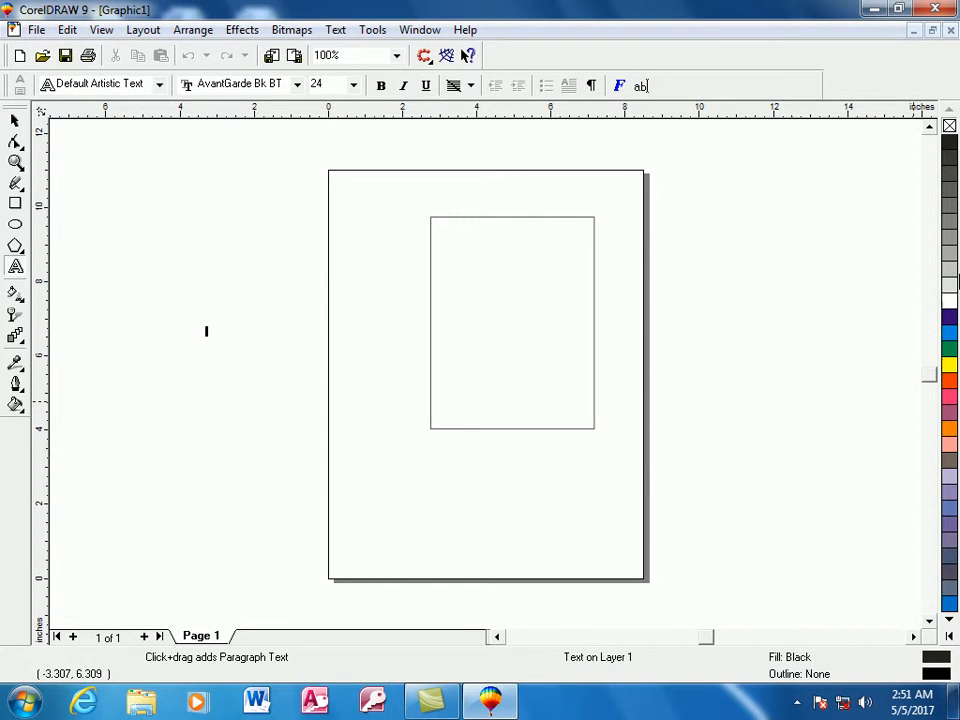
{"action": "type", "text": "profes"}
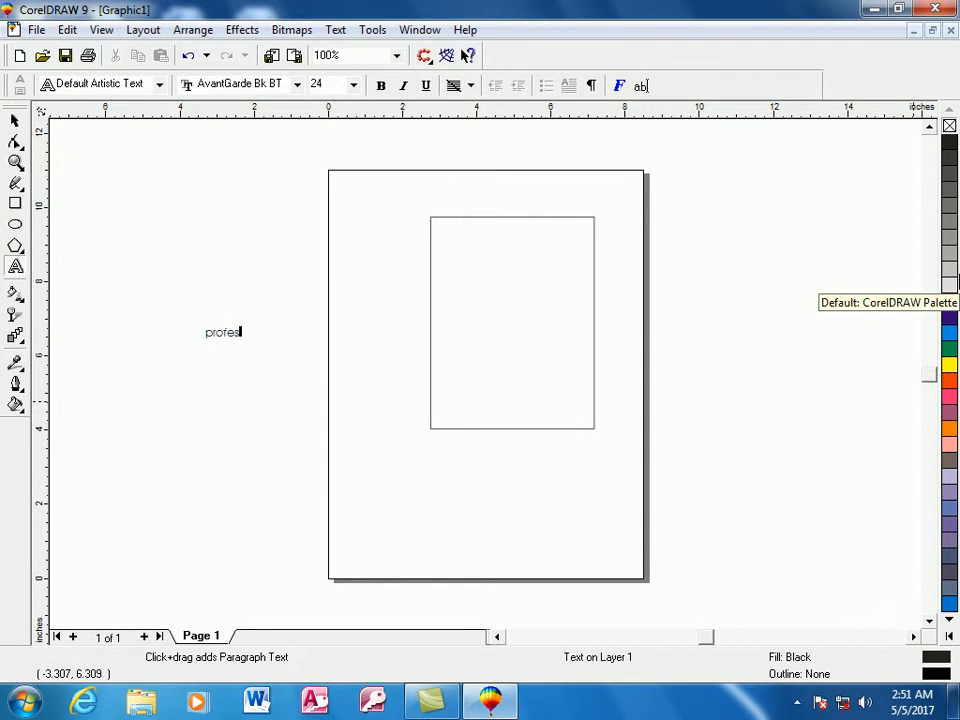
{"action": "type", "text": "sional"}
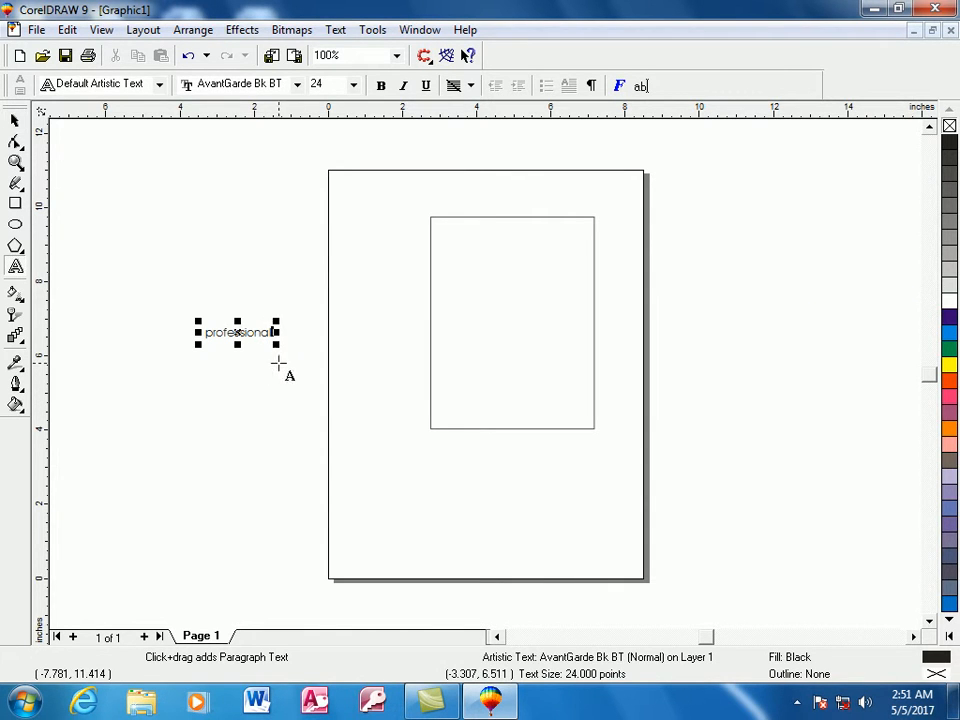
{"action": "left_click_drag", "start_coordinate": [300, 332], "coordinate": [239, 325]}
{"action": "left_click", "coordinate": [340, 456]}
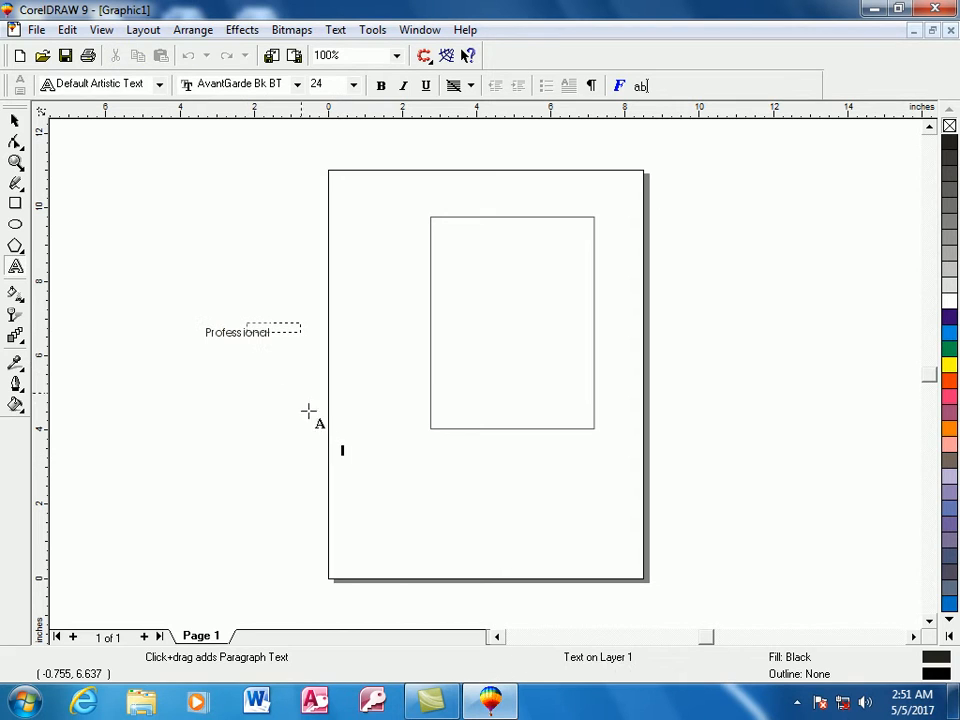
{"action": "key", "text": "ctrl+space"}
{"action": "double_click", "coordinate": [233, 332]}
{"action": "left_click_drag", "start_coordinate": [233, 331], "coordinate": [265, 396]}
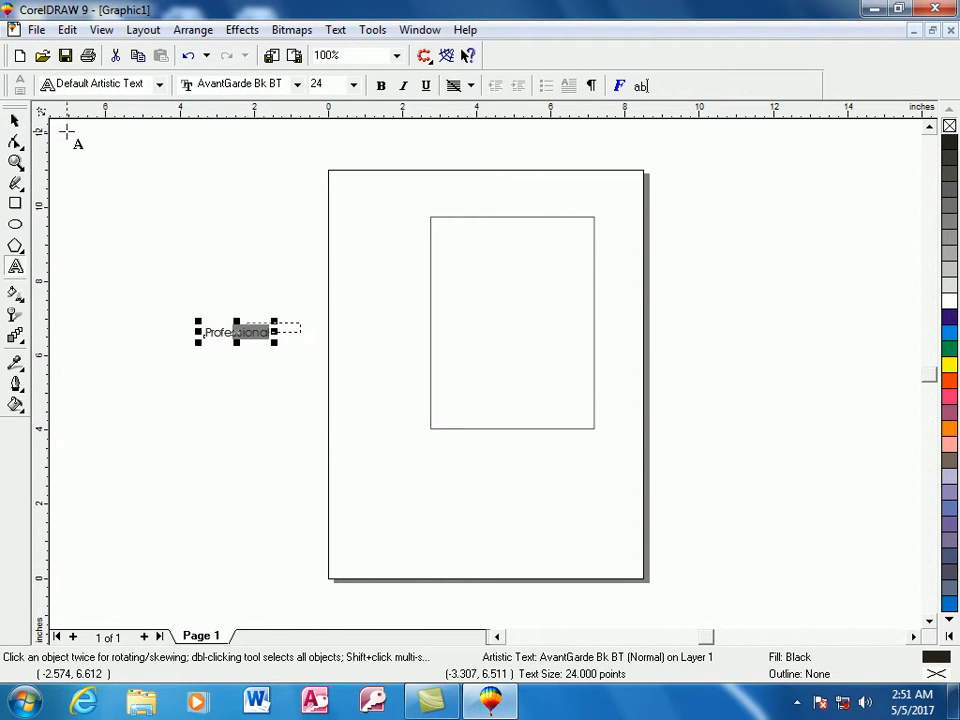
- Enlarge the "Professional" text to about 7.58 by 1.09 inches and centre it at about 6.02, 6.66 inches over the rectangle
{"action": "left_click", "coordinate": [15, 121]}
{"action": "left_click", "coordinate": [238, 335]}
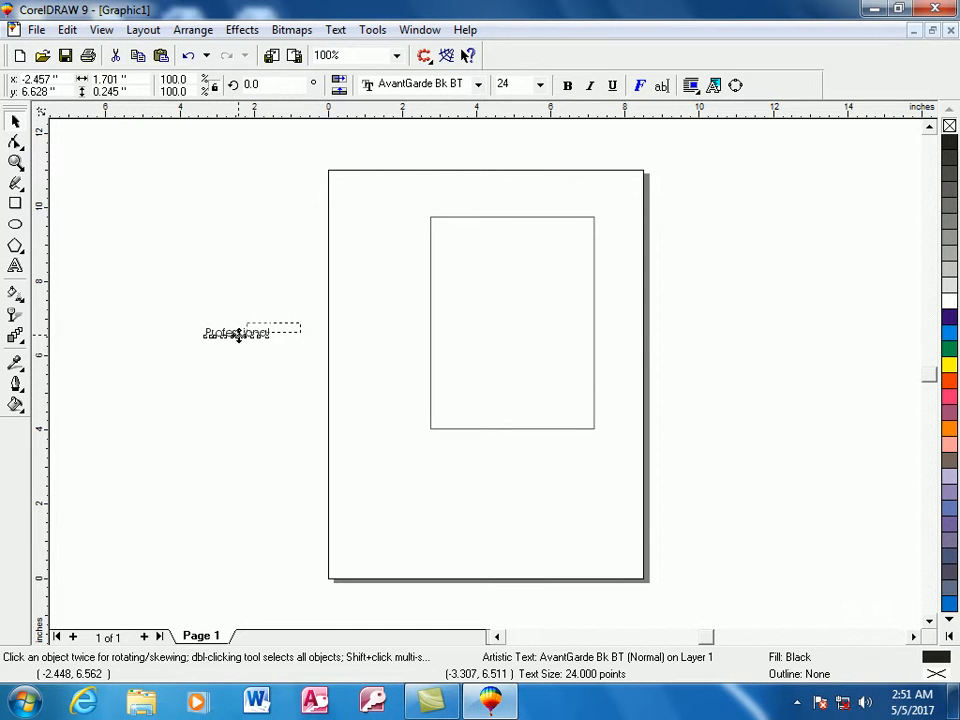
{"action": "left_click", "coordinate": [251, 366]}
{"action": "left_click_drag", "start_coordinate": [247, 349], "coordinate": [546, 553]}
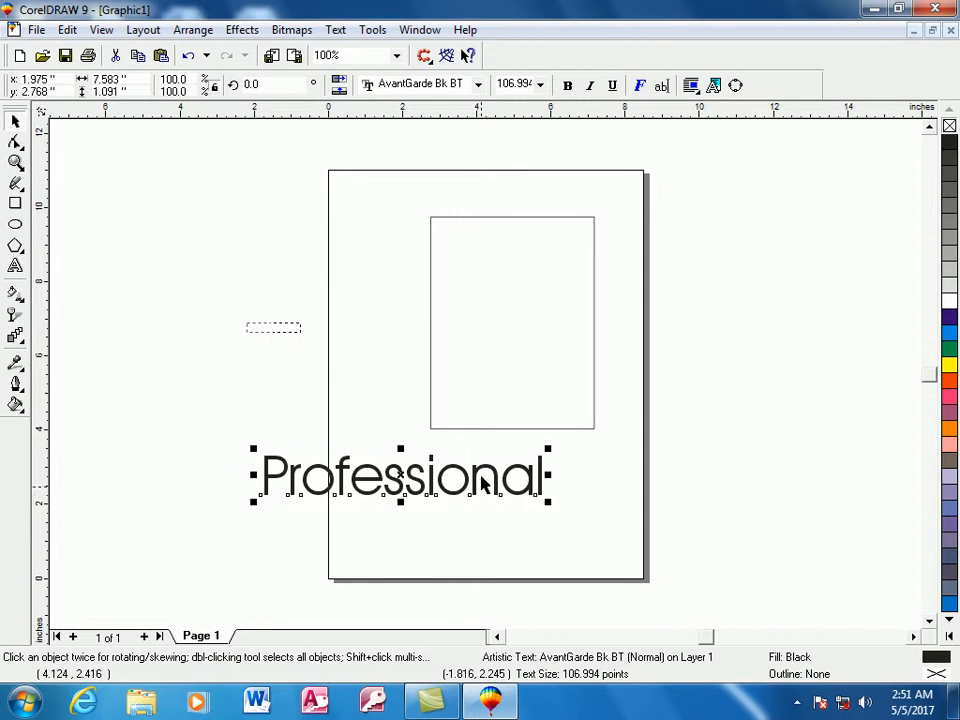
{"action": "left_click_drag", "start_coordinate": [397, 479], "coordinate": [549, 340]}
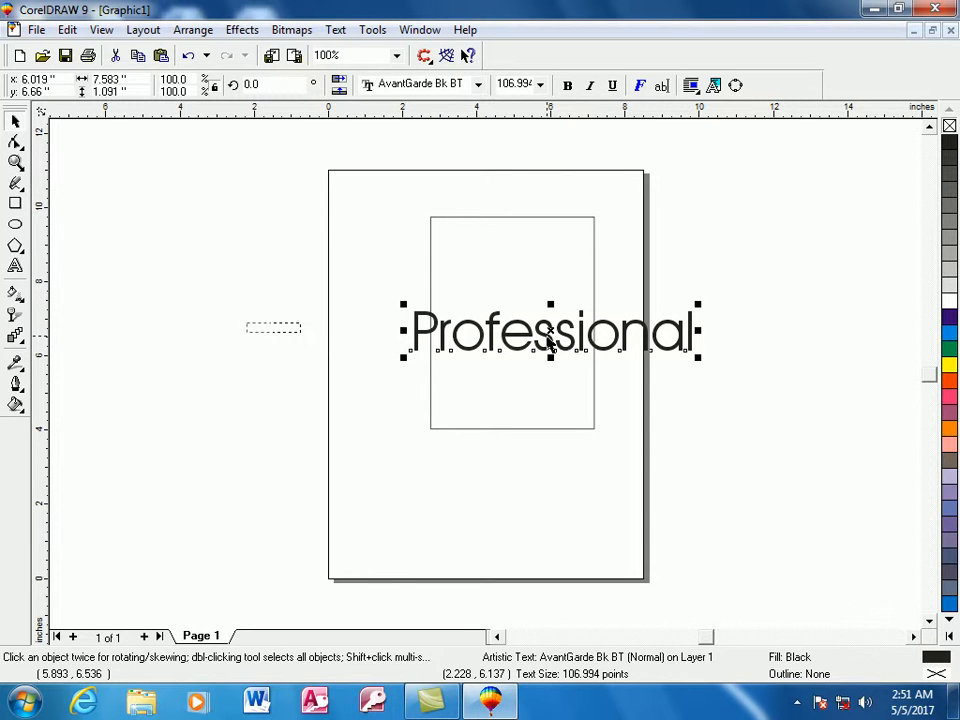
- Fill the "Professional" text with red and set its font to Bauhaus 93
{"action": "left_click", "coordinate": [948, 385]}
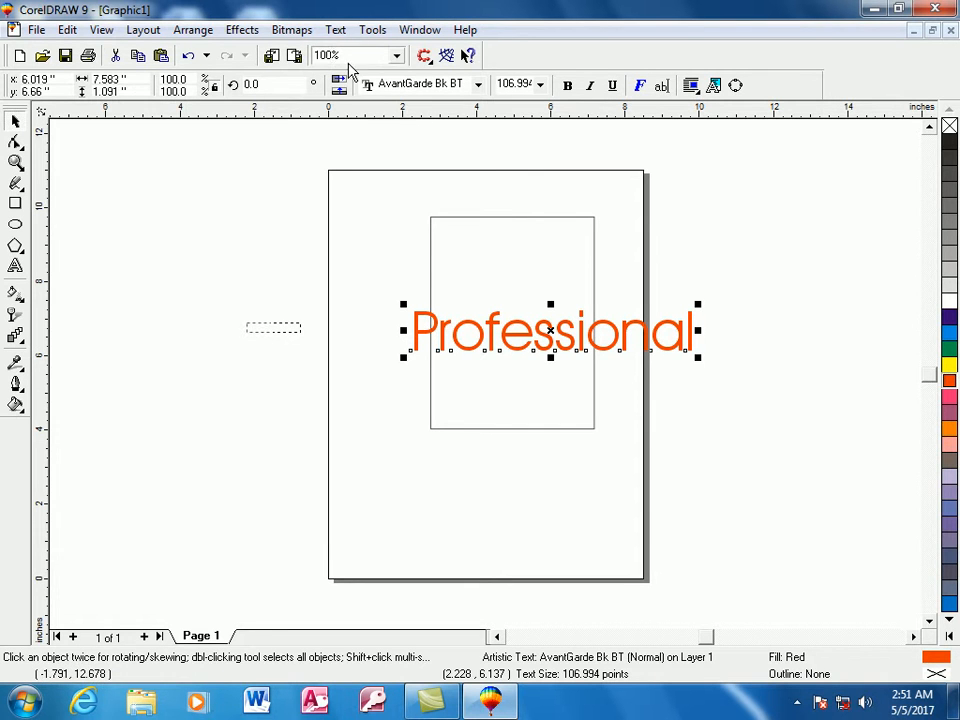
{"action": "left_click", "coordinate": [479, 86]}
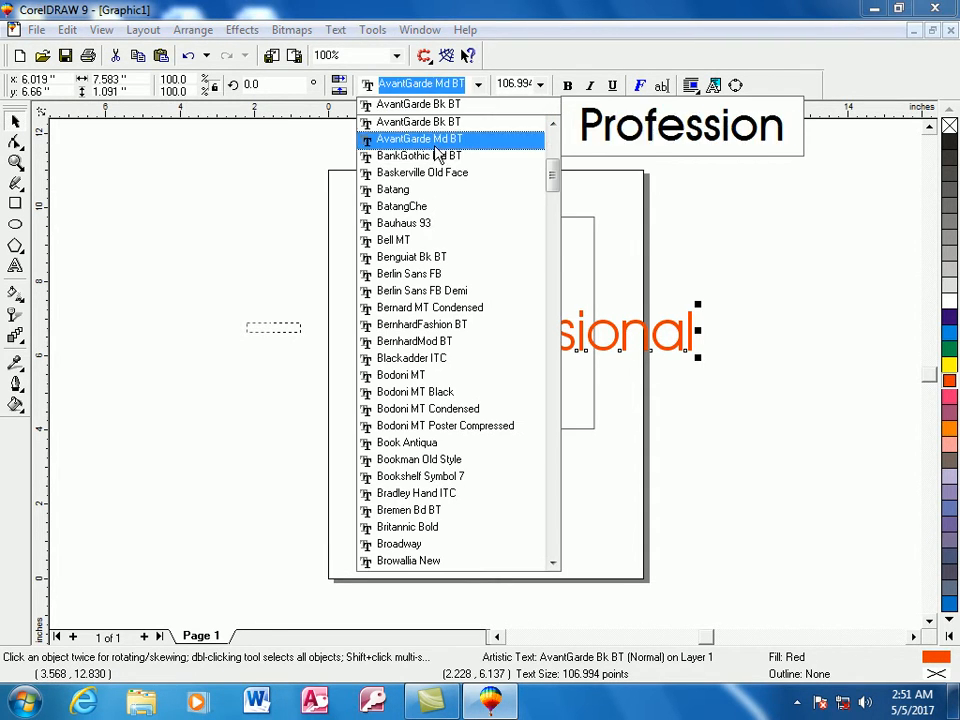
{"action": "left_click", "coordinate": [405, 224]}
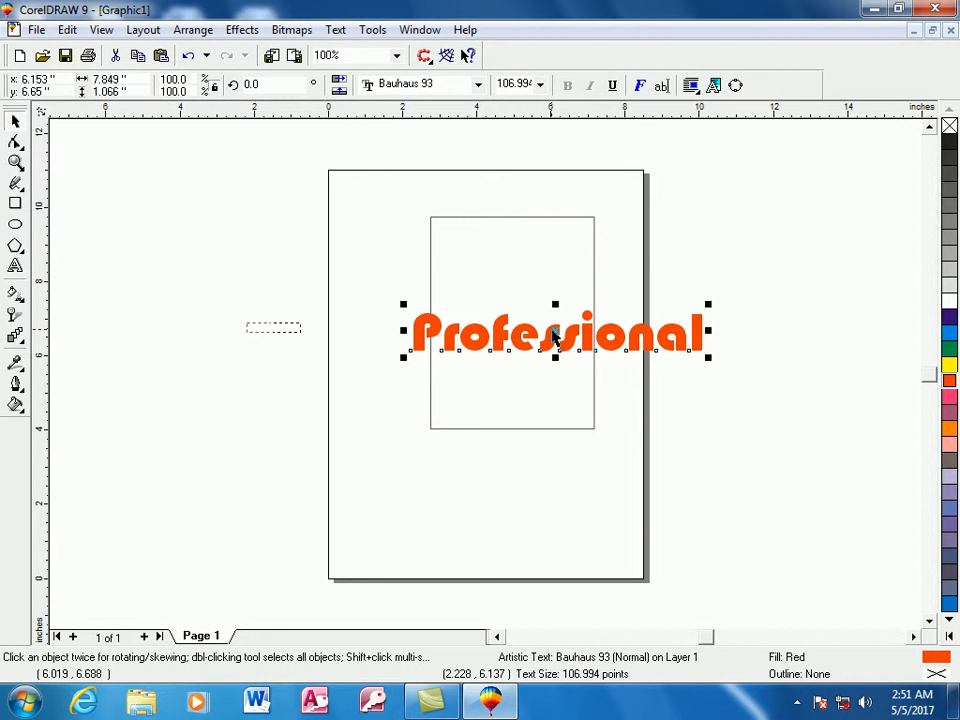
- Stack two slightly offset copies of the text over the red original, filling the first copy yellow and the topmost green
{"action": "left_click_drag", "start_coordinate": [550, 338], "coordinate": [551, 340]}
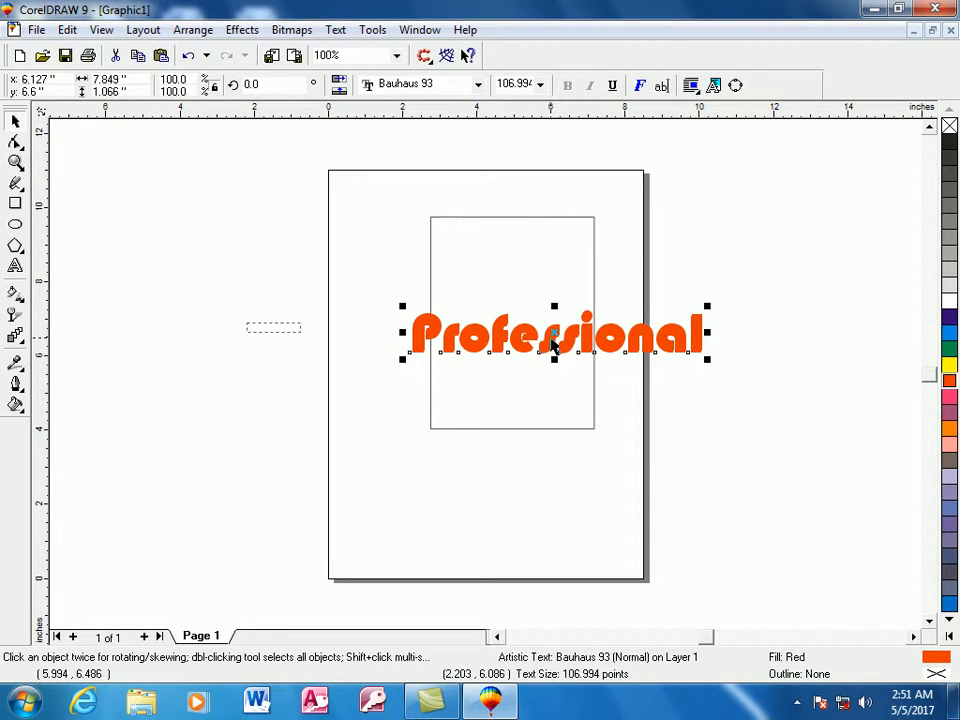
{"action": "left_click", "coordinate": [949, 432]}
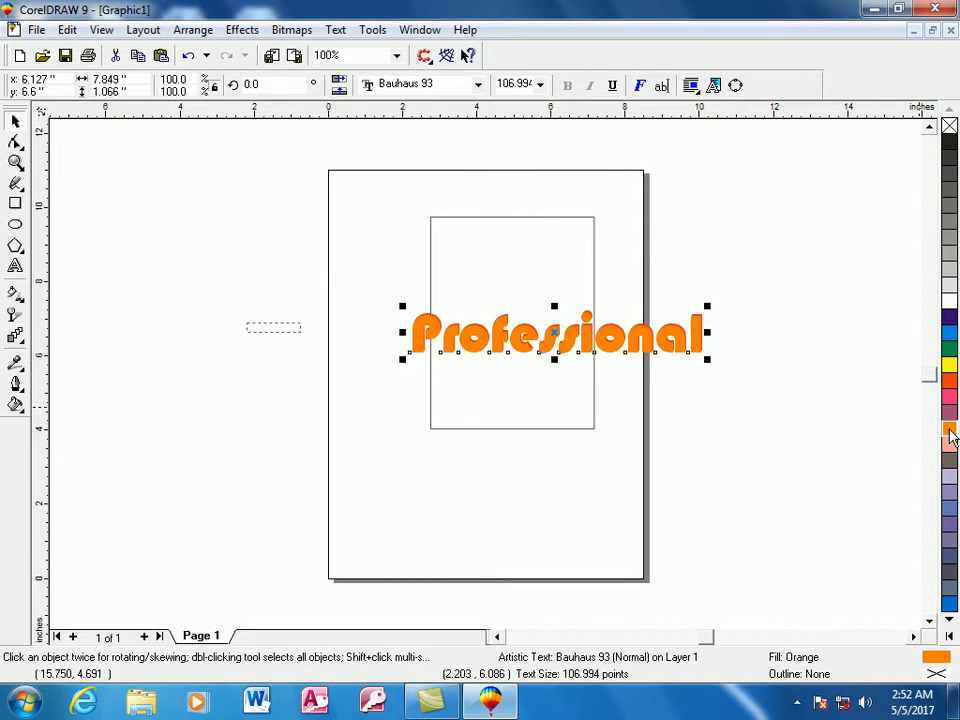
{"action": "left_click", "coordinate": [949, 397]}
{"action": "left_click", "coordinate": [949, 364]}
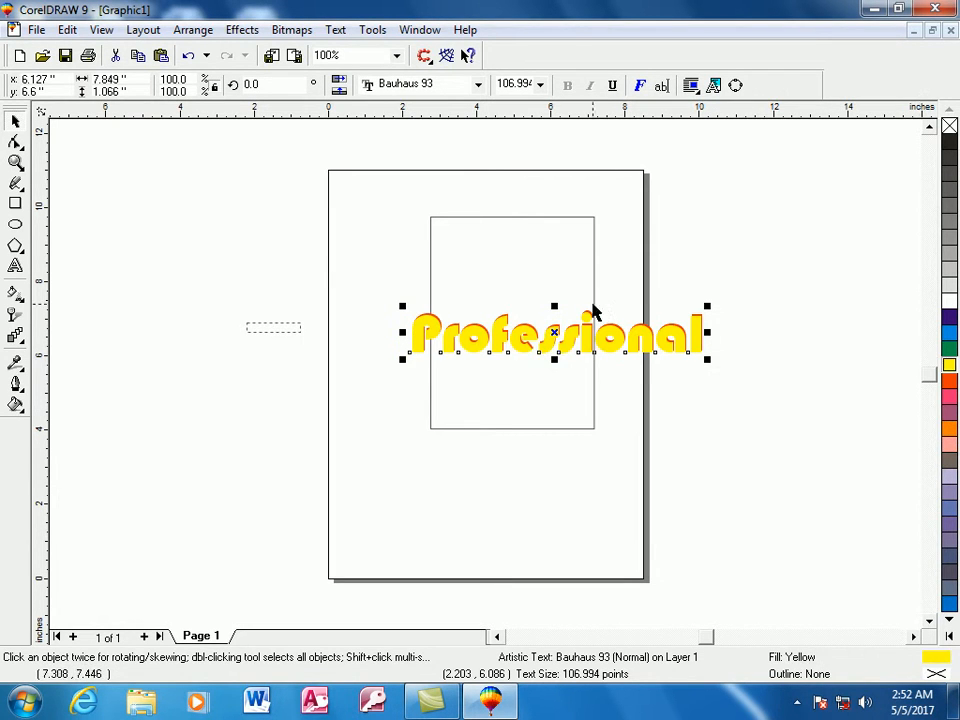
{"action": "left_click_drag", "start_coordinate": [516, 340], "coordinate": [519, 345]}
{"action": "left_click", "coordinate": [949, 348]}
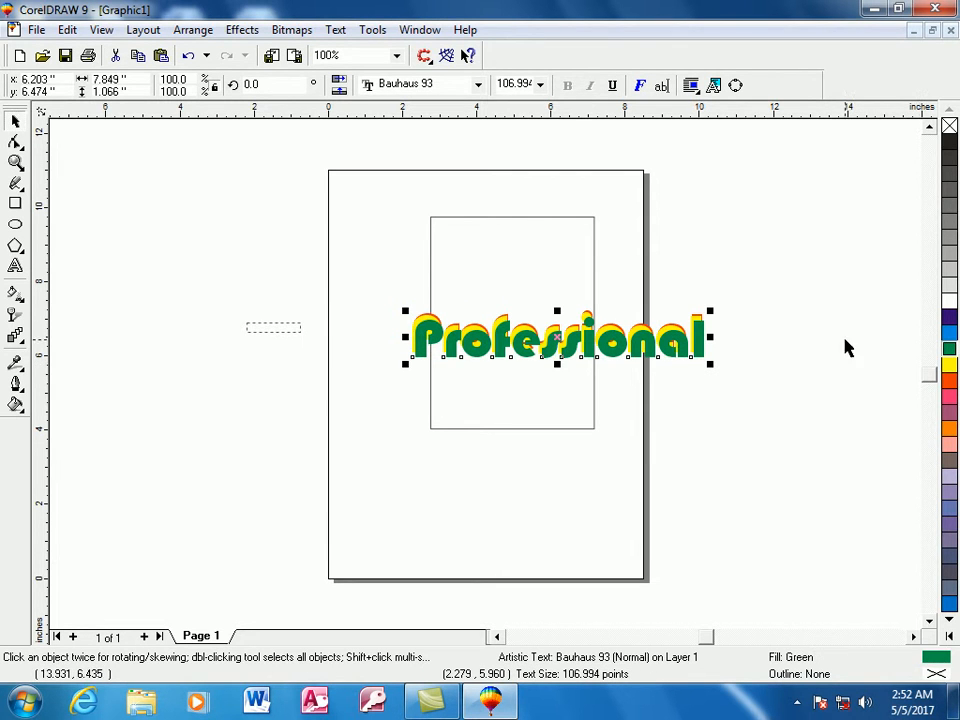
- Group the red, yellow and green "Professional" texts into one object
{"action": "left_click", "coordinate": [905, 433]}
{"action": "left_click_drag", "start_coordinate": [381, 283], "coordinate": [800, 430]}
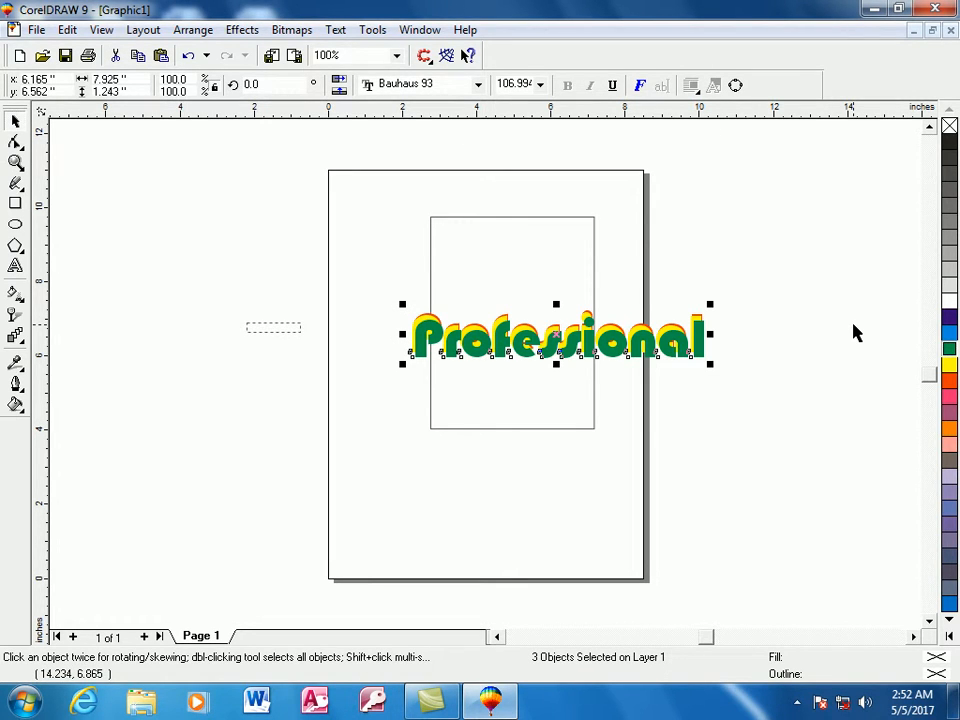
{"action": "key", "text": "ctrl+g"}
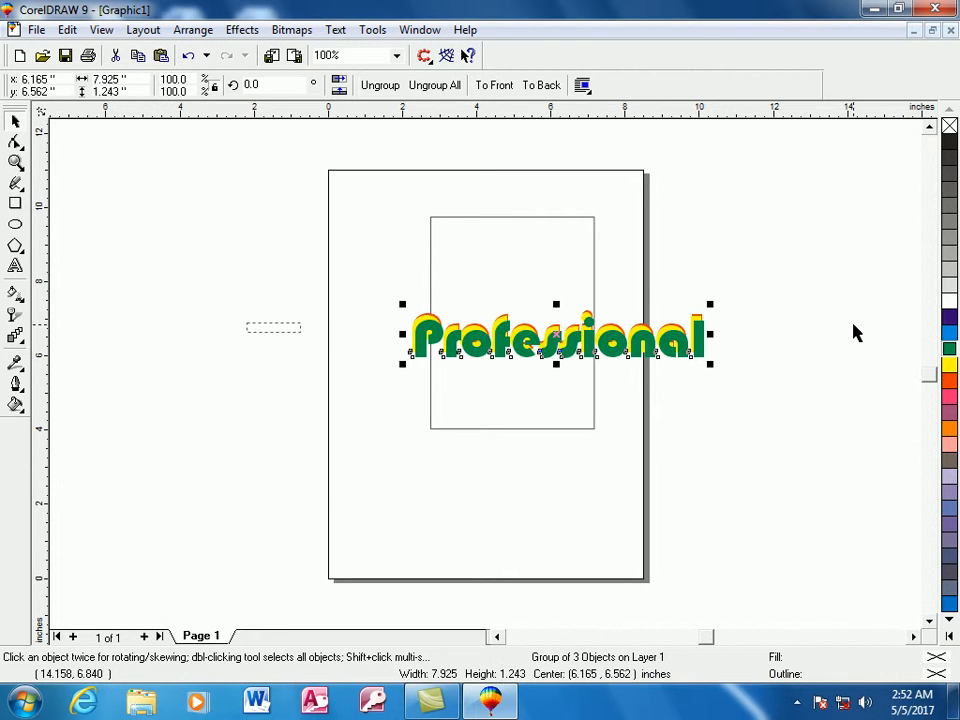
- Move the grouped text up and right to about 7.68, 7.60 inches and rotate it counterclockwise by about 35.7 degrees
{"action": "left_click", "coordinate": [840, 332]}
{"action": "left_click", "coordinate": [590, 345]}
{"action": "left_click_drag", "start_coordinate": [590, 345], "coordinate": [640, 293]}
{"action": "left_click", "coordinate": [639, 308]}
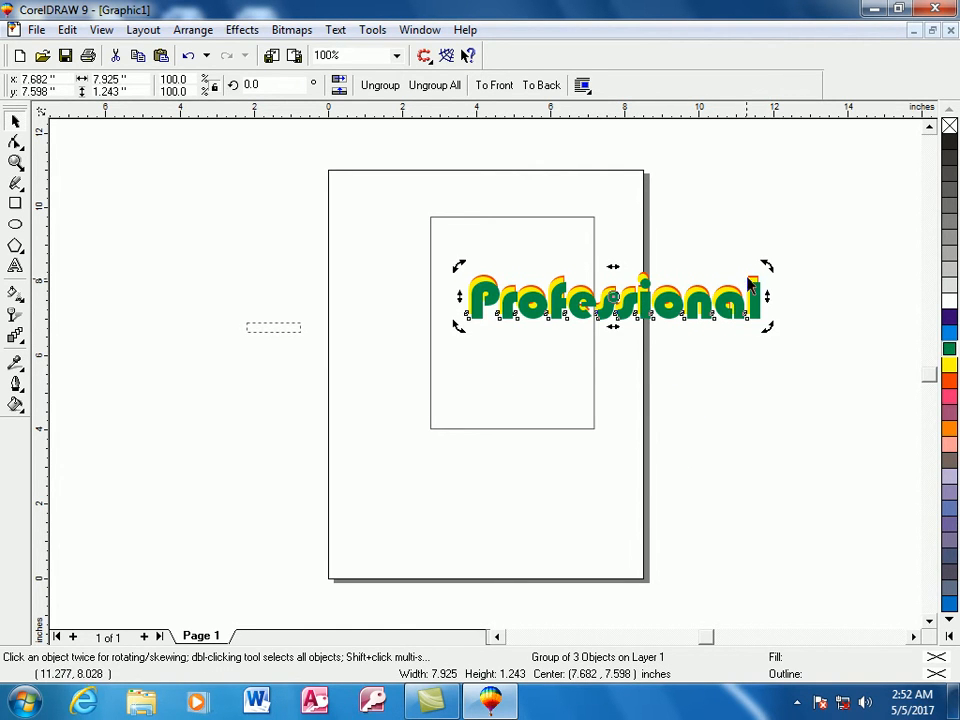
{"action": "left_click_drag", "start_coordinate": [769, 265], "coordinate": [712, 180]}
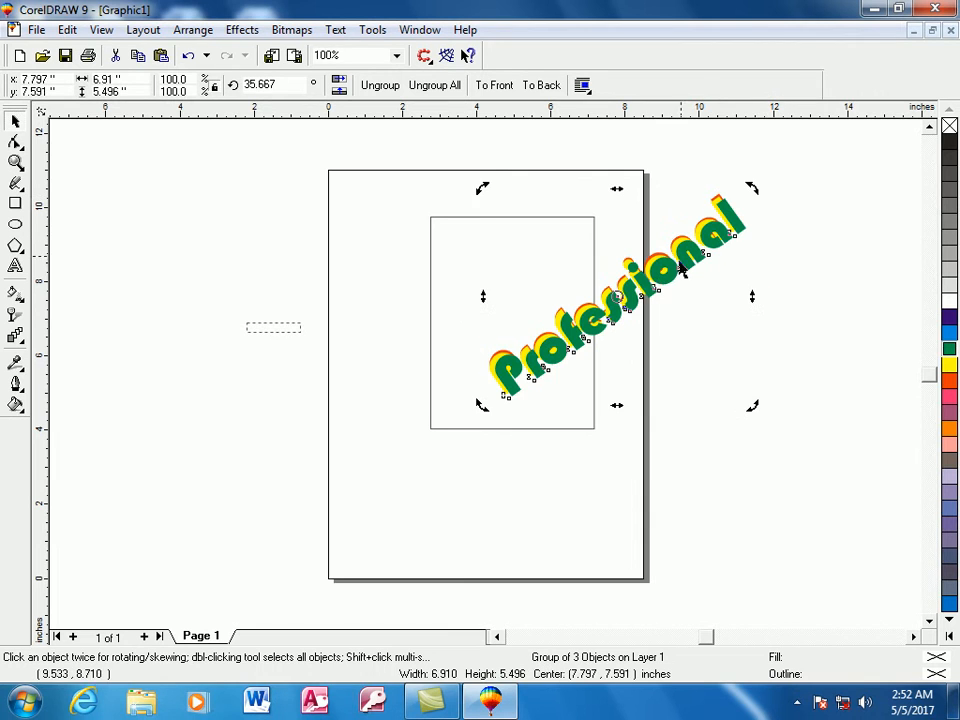
- Shrink the rotated text group to about 2.48 by 1.97 inches and place it in the rectangle's upper left corner
{"action": "left_click", "coordinate": [501, 386]}
{"action": "left_click_drag", "start_coordinate": [481, 407], "coordinate": [600, 308]}
{"action": "left_click_drag", "start_coordinate": [648, 280], "coordinate": [497, 283]}
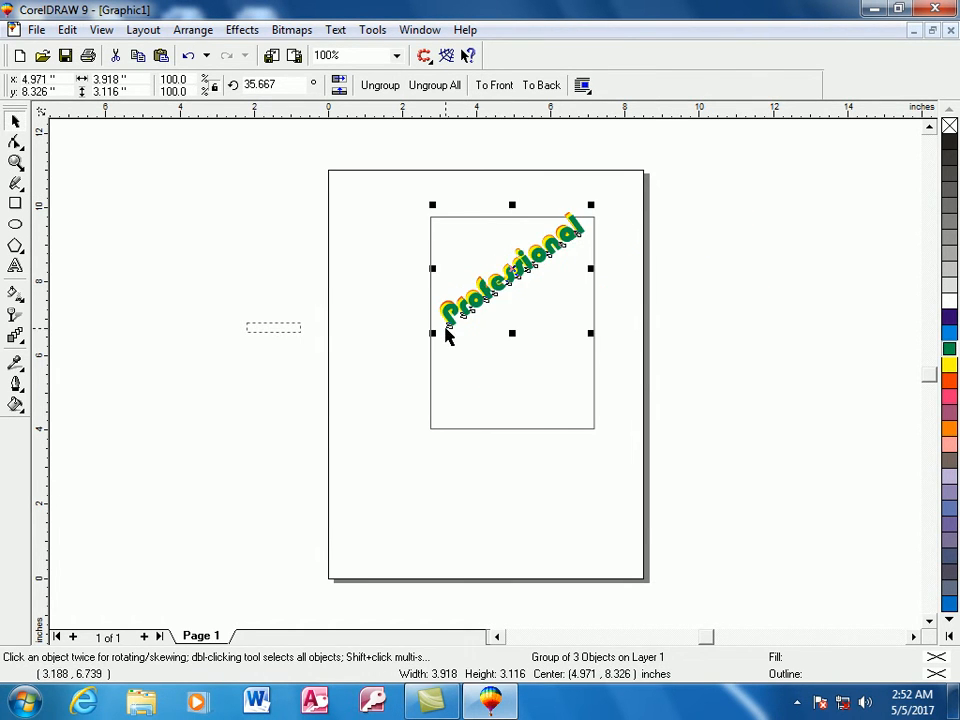
{"action": "left_click_drag", "start_coordinate": [432, 333], "coordinate": [490, 285]}
{"action": "left_click_drag", "start_coordinate": [543, 250], "coordinate": [488, 257]}
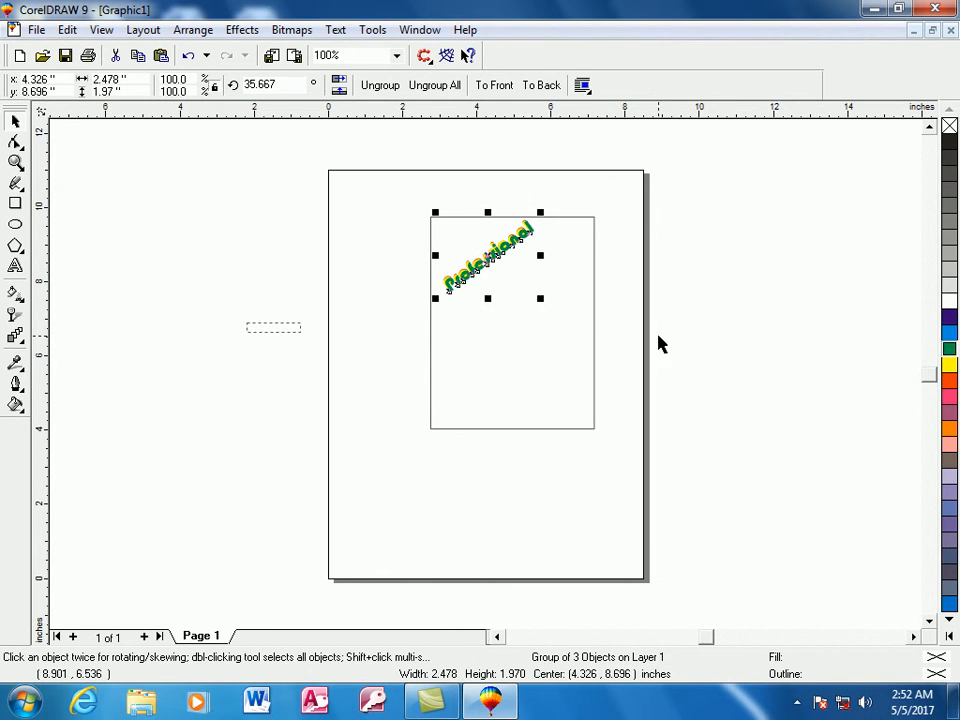
- Fill the rectangle behind the text group with Dark Brown after trying other palette colours
{"action": "left_click", "coordinate": [530, 346]}
{"action": "key", "text": "Tab"}
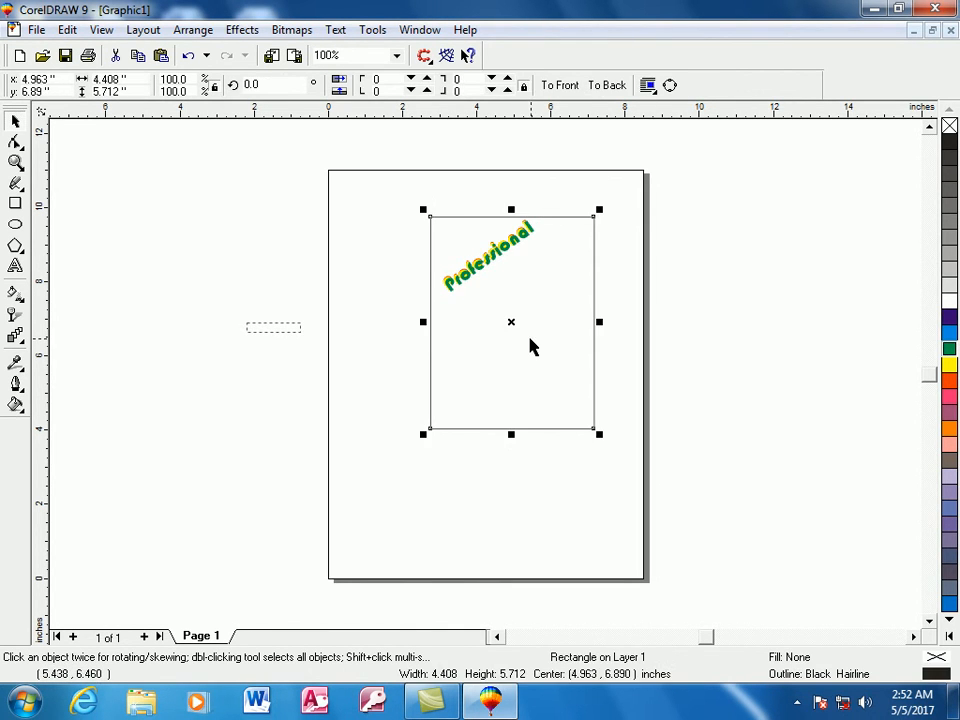
{"action": "left_click", "coordinate": [950, 396]}
{"action": "left_click", "coordinate": [950, 443]}
{"action": "left_click", "coordinate": [950, 462]}
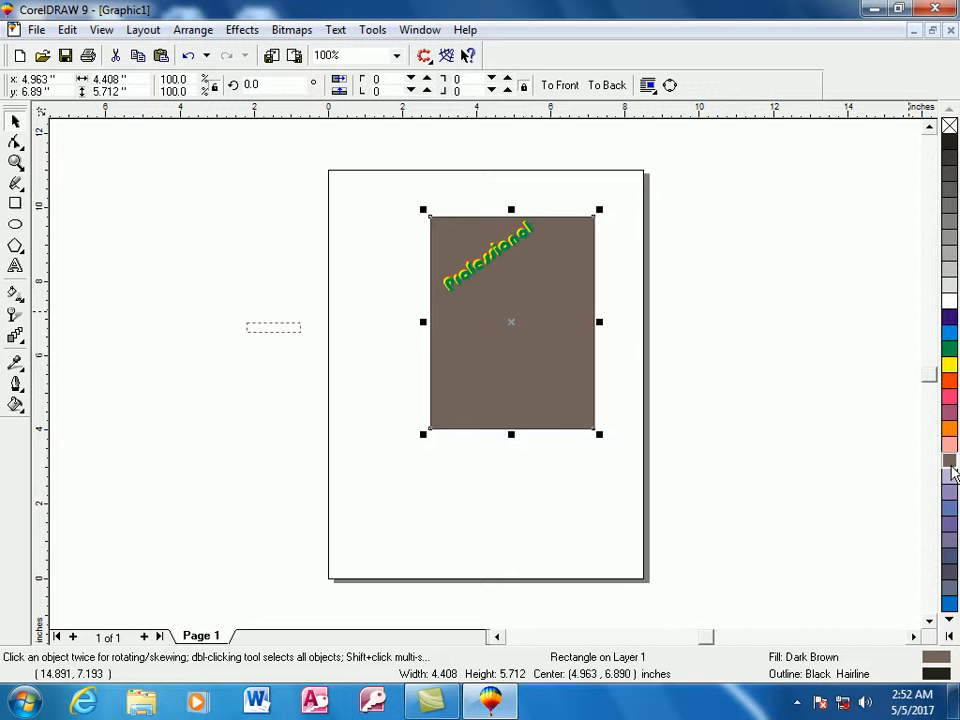
{"action": "left_click", "coordinate": [950, 490]}
{"action": "left_click", "coordinate": [950, 507]}
{"action": "left_click", "coordinate": [950, 462]}
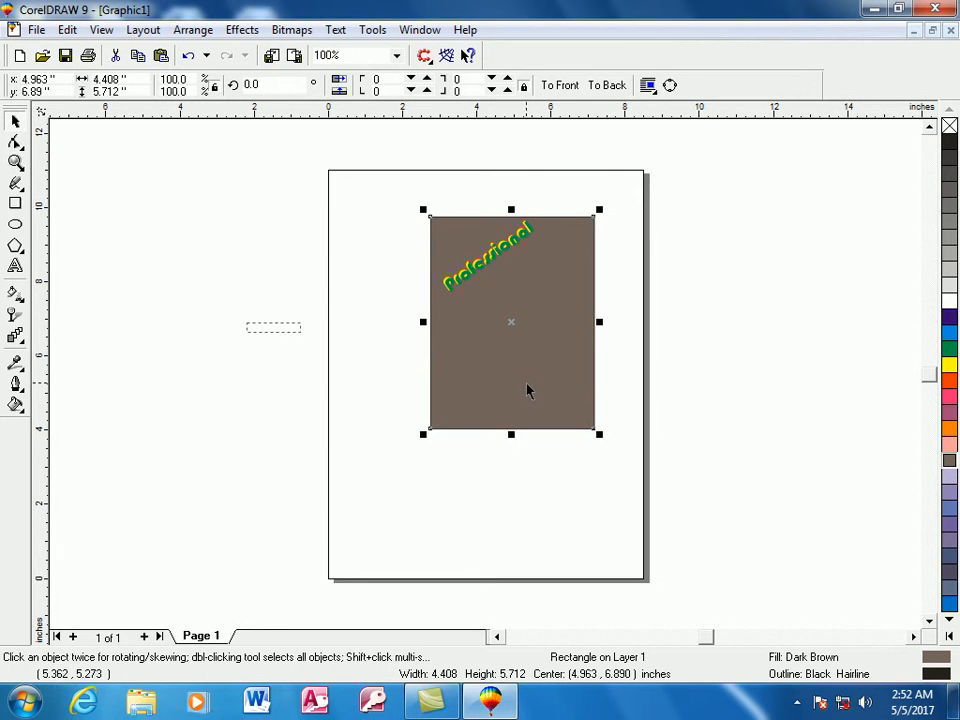
- Create a copy of the brown rectangle shortened from below to about 4.41 by 4.75 inches and fill it with Magenta
{"action": "left_click_drag", "start_coordinate": [511, 434], "coordinate": [510, 397]}
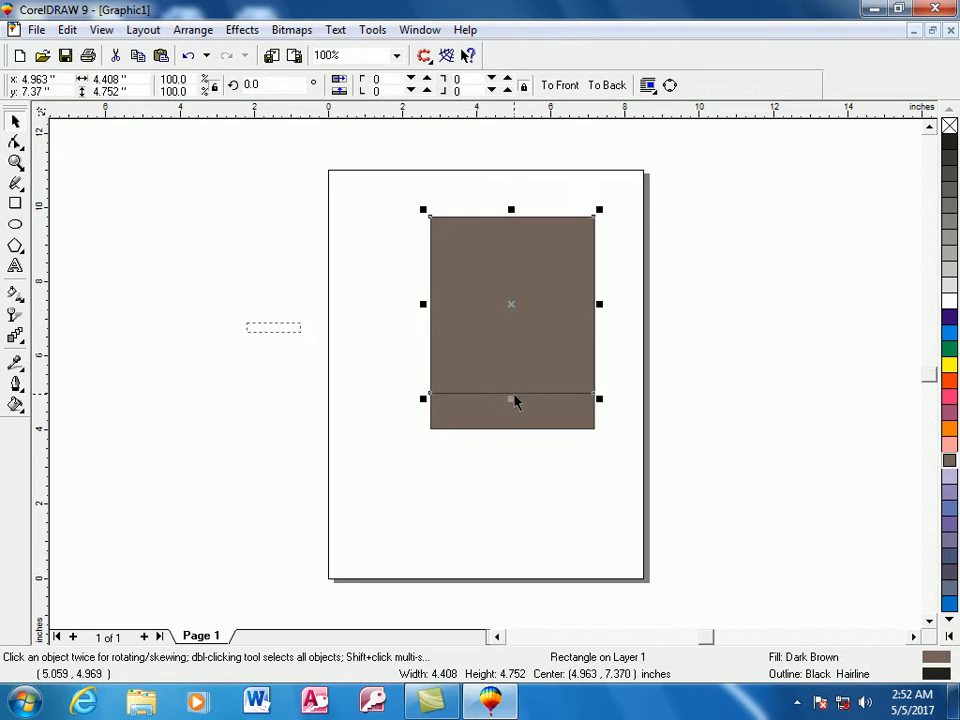
{"action": "left_click", "coordinate": [951, 398]}
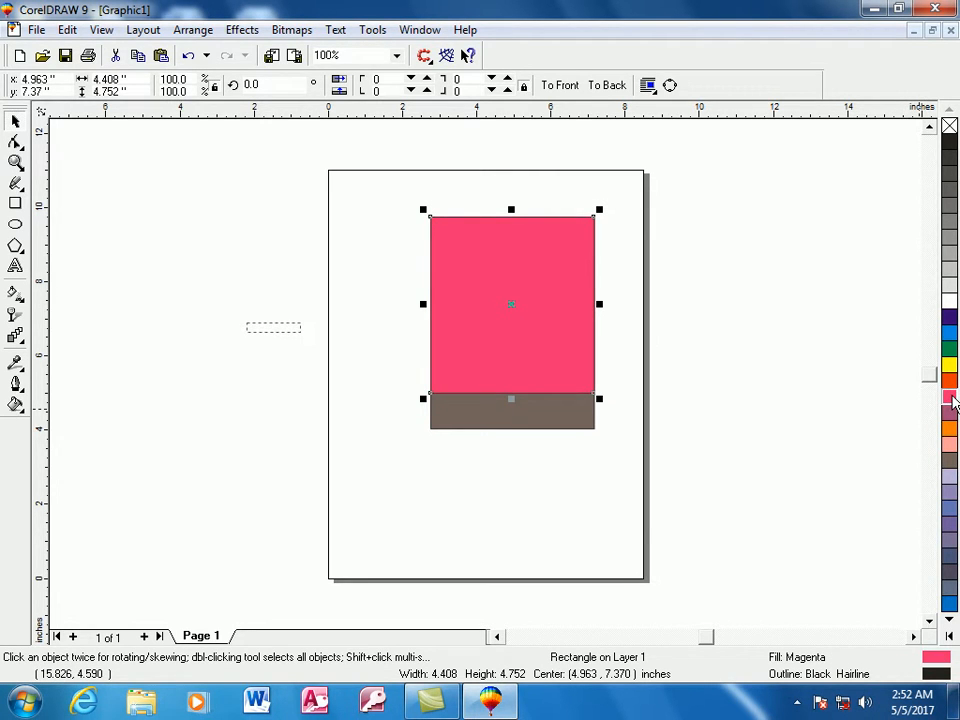
{"action": "key", "text": "Page_Down"}
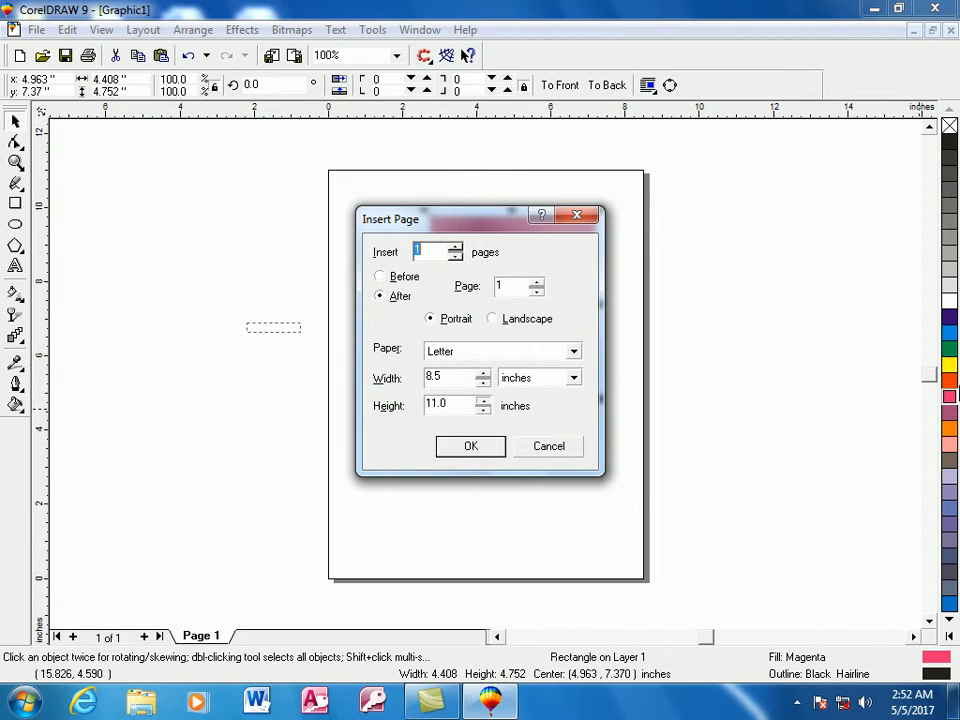
{"action": "left_click", "coordinate": [572, 449]}
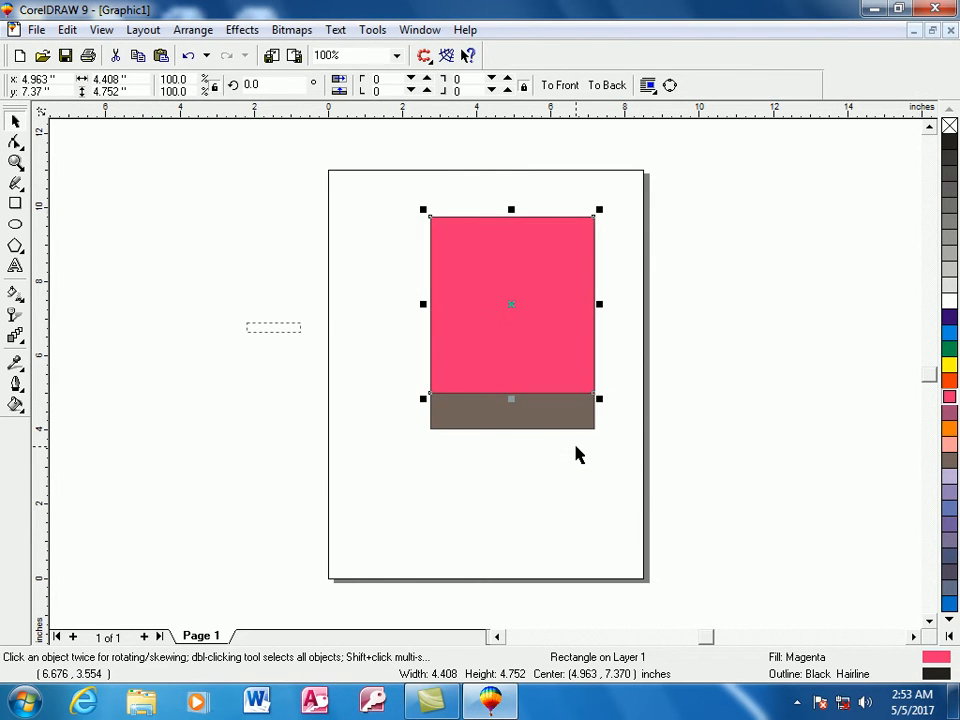
{"action": "key", "text": "Page_Down"}
{"action": "left_click", "coordinate": [550, 447]}
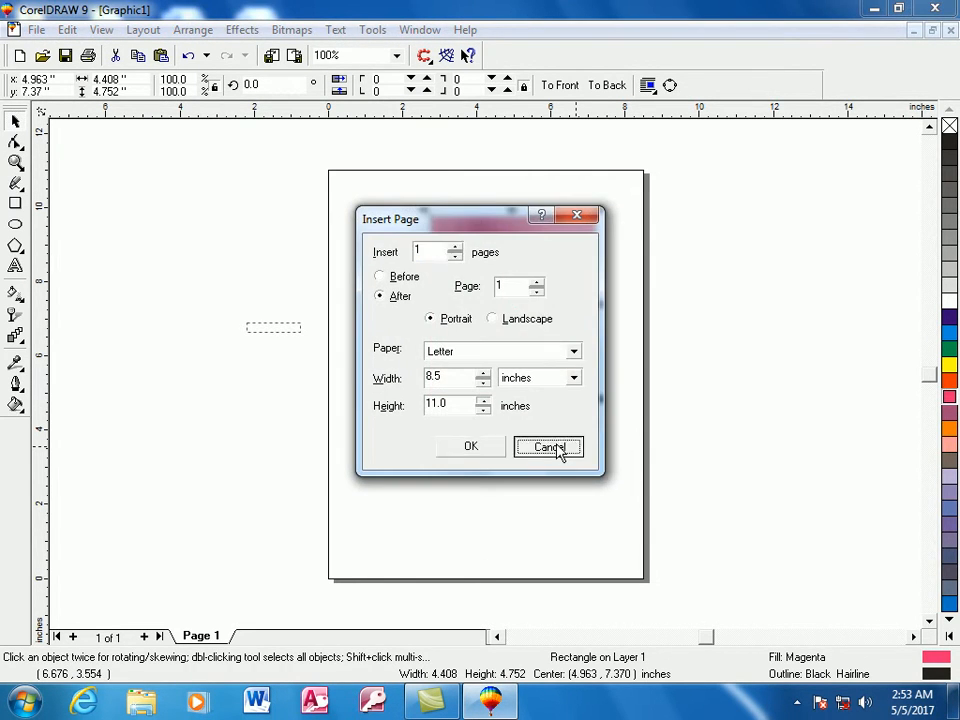
{"action": "left_click", "coordinate": [560, 302]}
{"action": "left_click", "coordinate": [546, 409]}
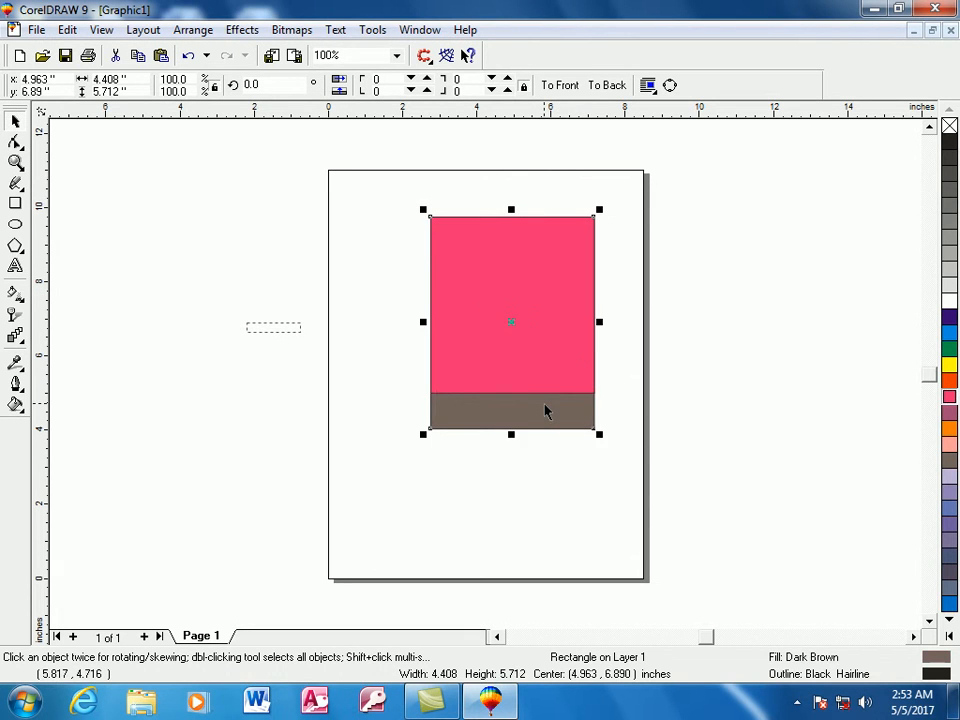
{"action": "key", "text": "Page_Down"}
{"action": "left_click", "coordinate": [546, 446]}
{"action": "key", "text": "Page_Down"}
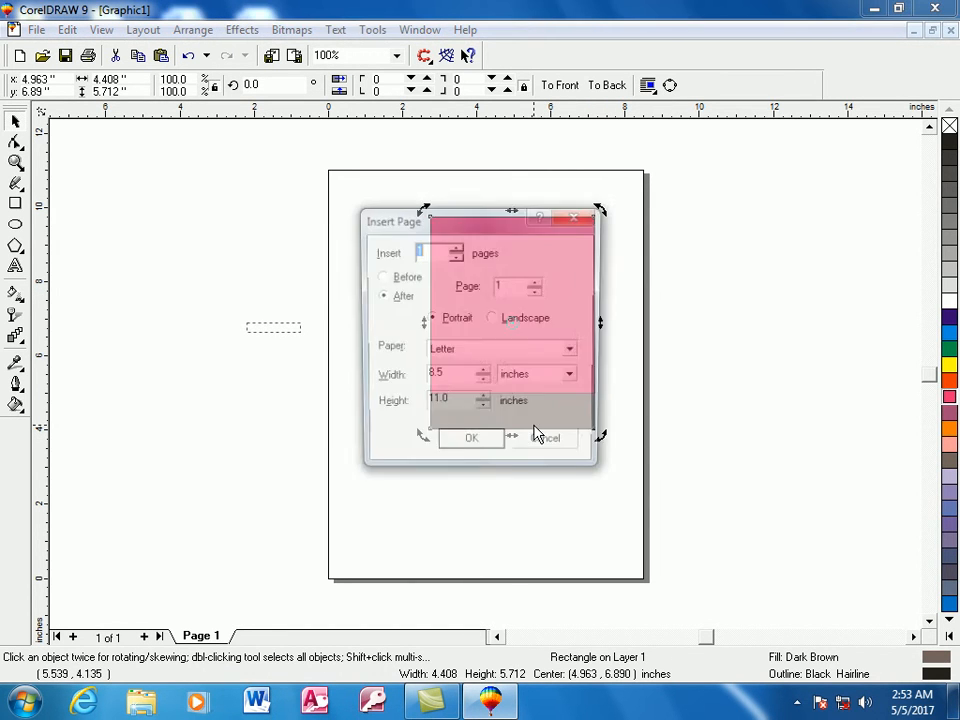
{"action": "left_click", "coordinate": [540, 446]}
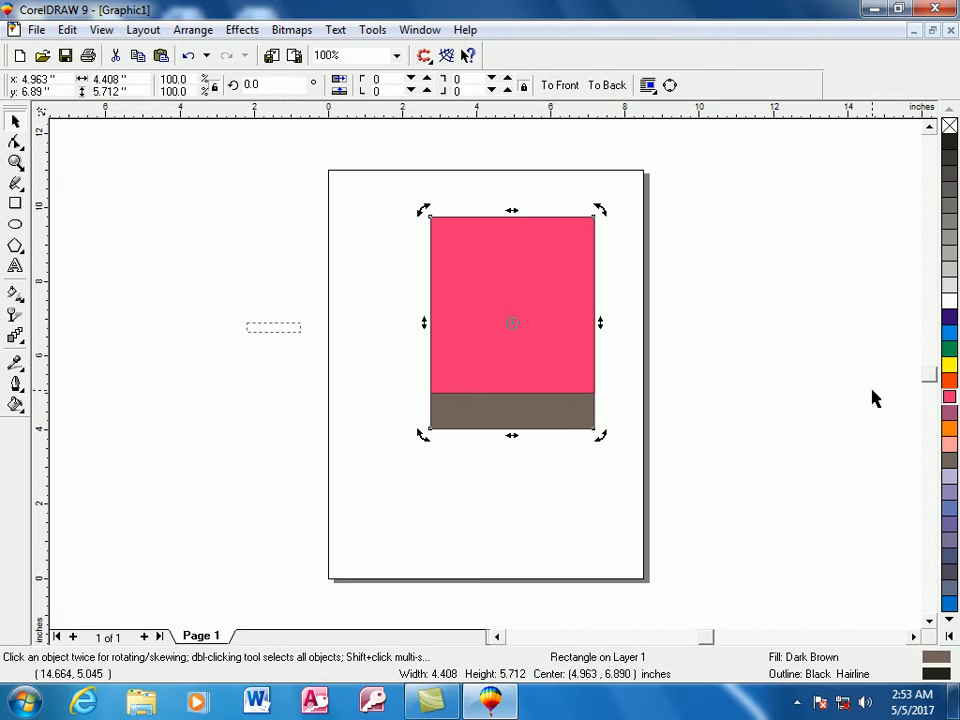
{"action": "left_click", "coordinate": [869, 397]}
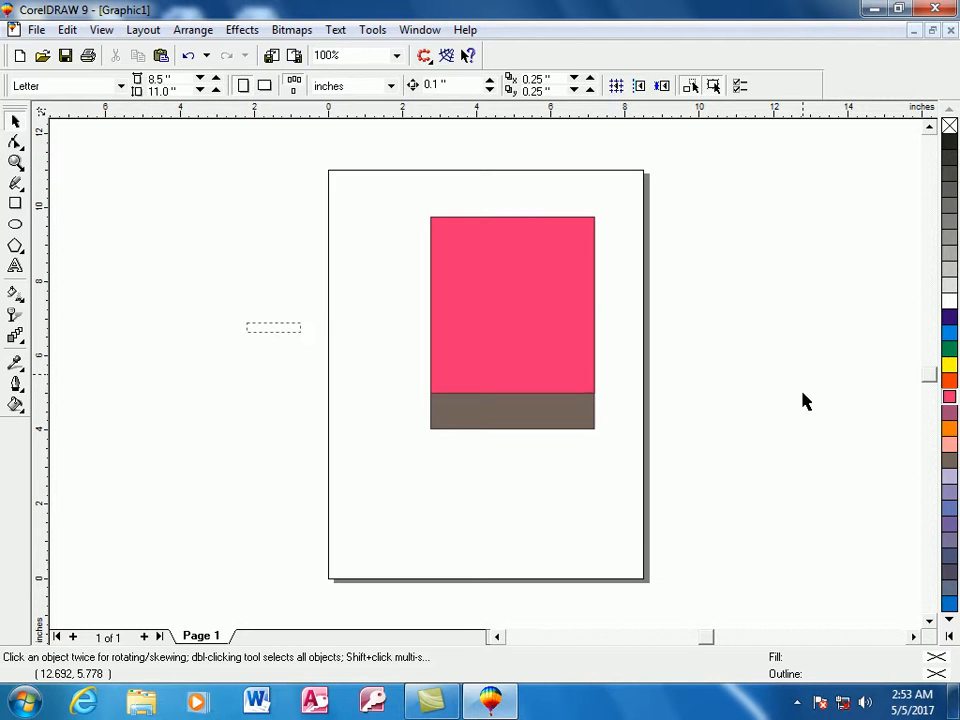
- Move the magenta rectangle off the text group so it straddles the page's right edge, and select the dark brown rectangle
{"action": "left_click", "coordinate": [521, 354]}
{"action": "left_click_drag", "start_coordinate": [533, 354], "coordinate": [749, 377]}
{"action": "left_click_drag", "start_coordinate": [703, 327], "coordinate": [600, 313]}
{"action": "left_click", "coordinate": [466, 259]}
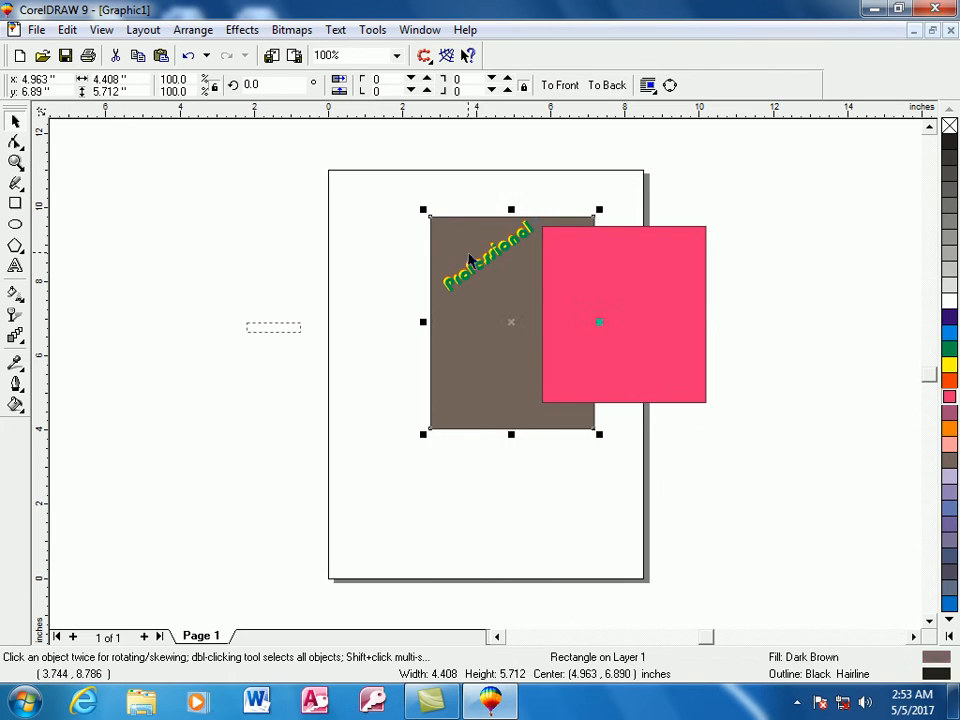
- Move the text group off the page's left side, then overlay the magenta rectangle on the brown one, shortened from above to about 0.96 inches
{"action": "left_click", "coordinate": [466, 259]}
{"action": "left_click_drag", "start_coordinate": [445, 268], "coordinate": [170, 310]}
{"action": "left_click_drag", "start_coordinate": [626, 308], "coordinate": [527, 311]}
{"action": "left_click_drag", "start_coordinate": [513, 220], "coordinate": [514, 405]}
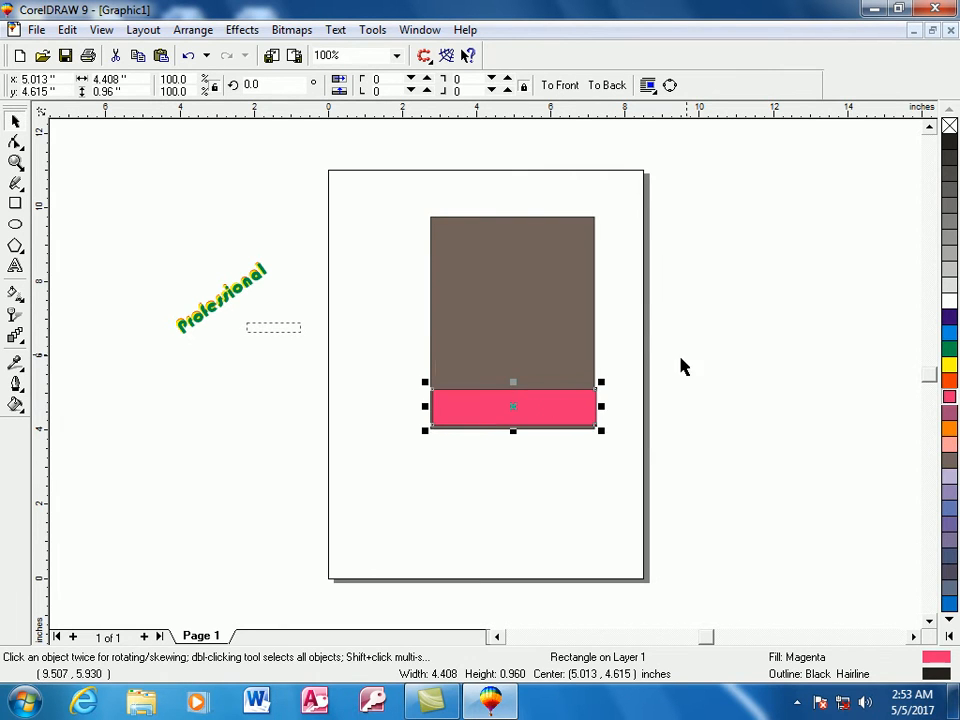
- Select the dark brown rectangle with the Shape tool and convert it to curves
{"action": "left_click", "coordinate": [17, 145]}
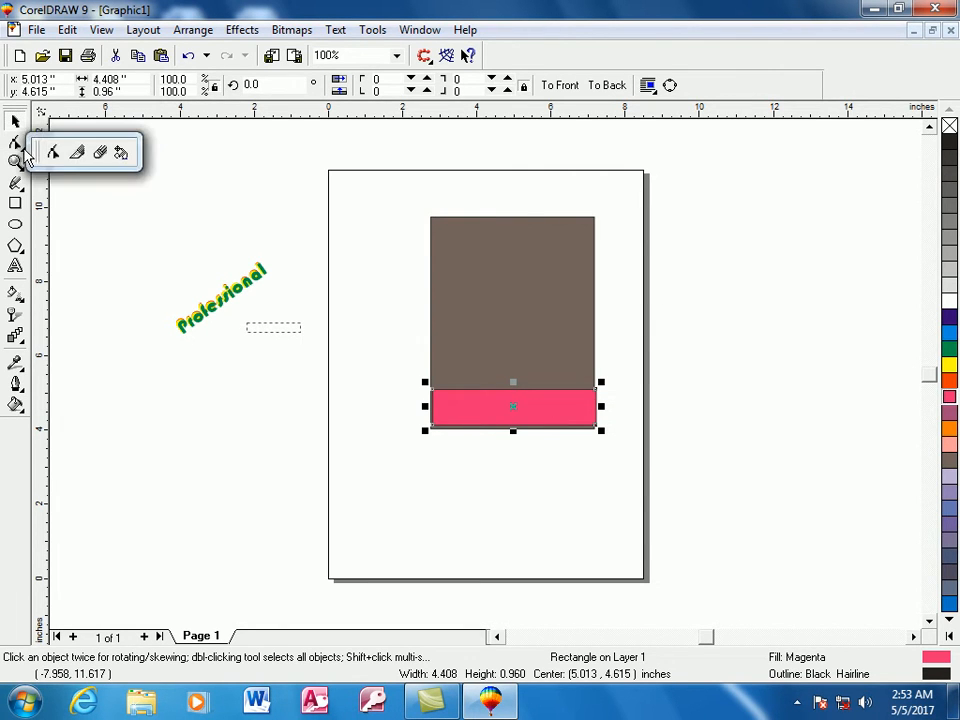
{"action": "left_click", "coordinate": [54, 155]}
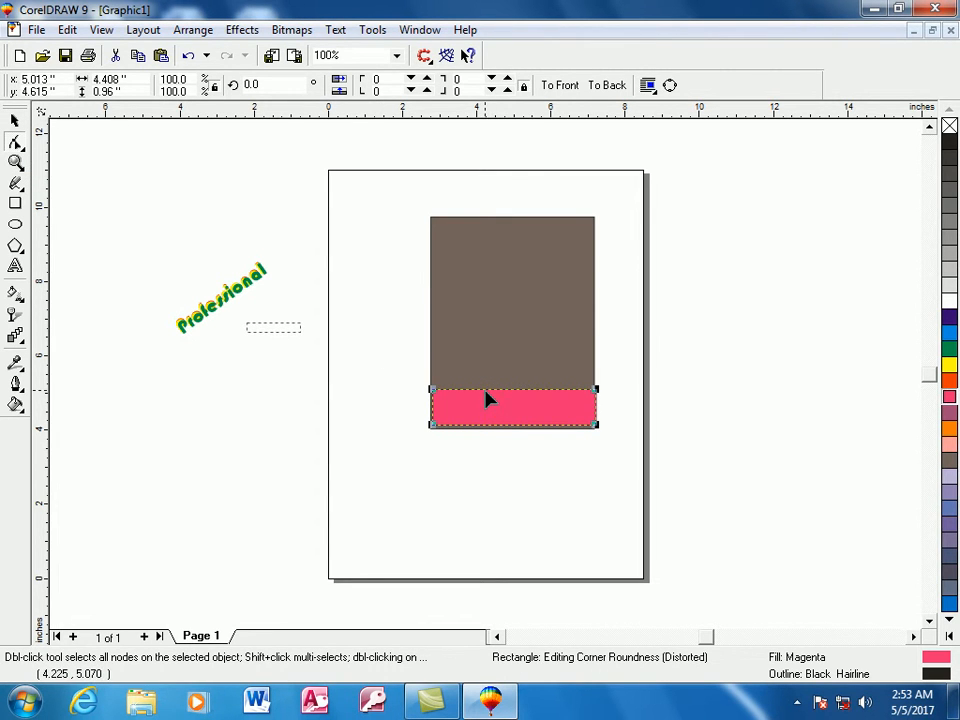
{"action": "left_click", "coordinate": [557, 392]}
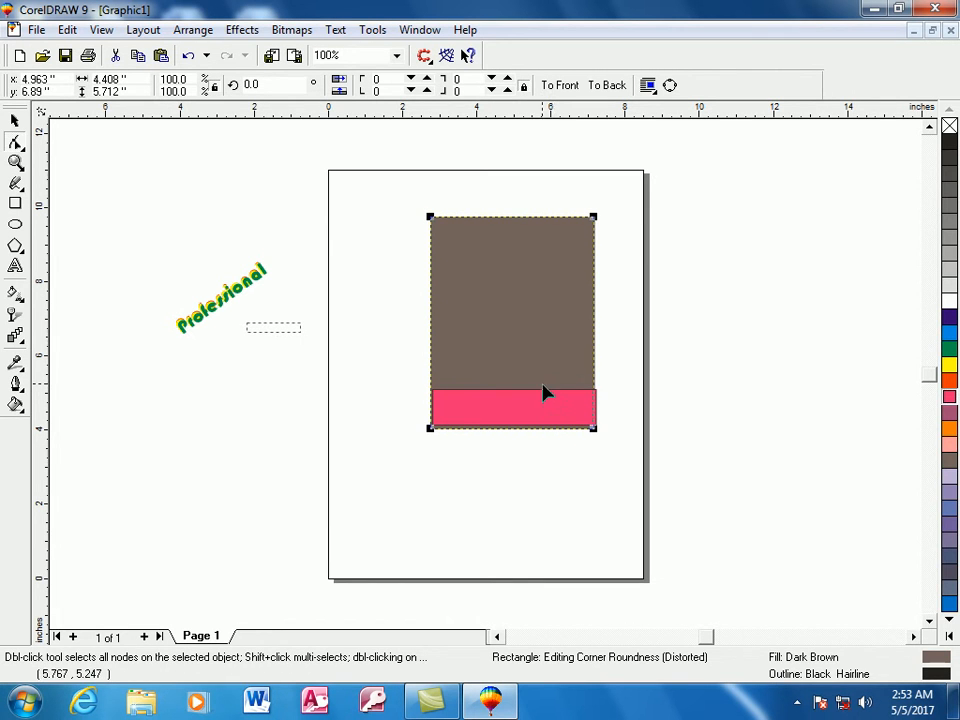
{"action": "left_click", "coordinate": [15, 142]}
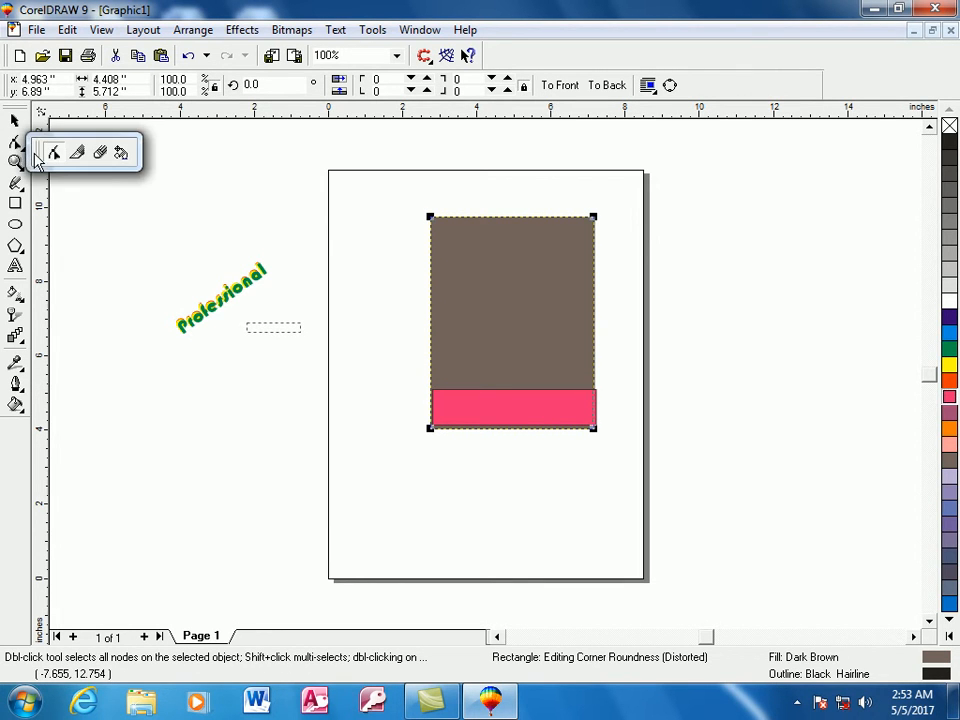
{"action": "left_click", "coordinate": [54, 155]}
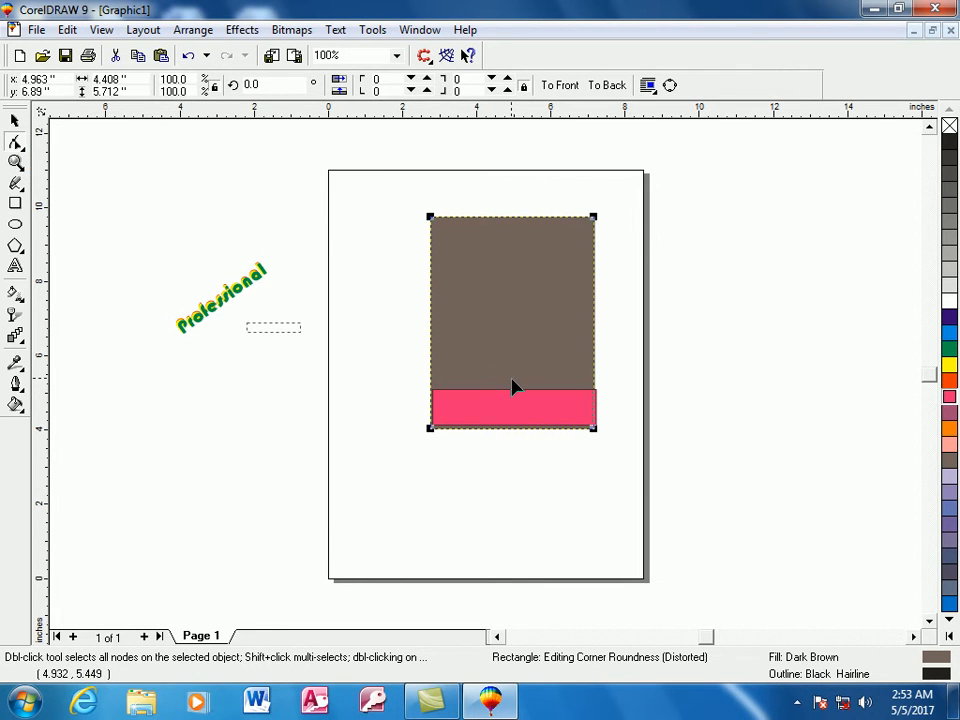
{"action": "key", "text": "ctrl+q"}
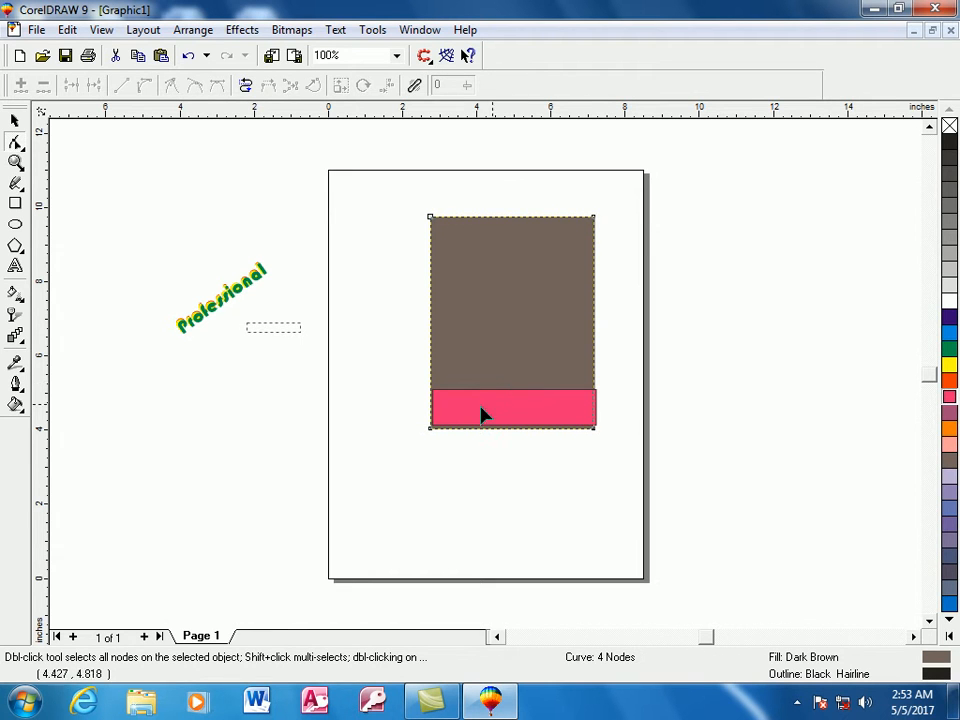
- Convert the magenta strip to curves and mark a point on its upper edge
{"action": "left_click", "coordinate": [490, 397]}
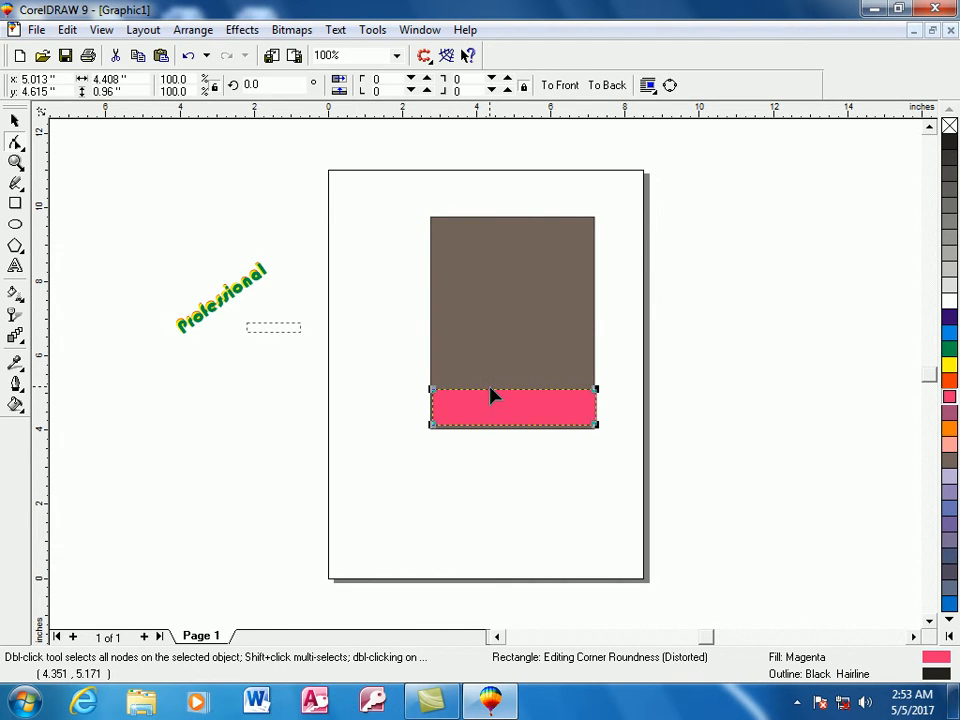
{"action": "left_click", "coordinate": [503, 397]}
{"action": "left_click", "coordinate": [533, 400]}
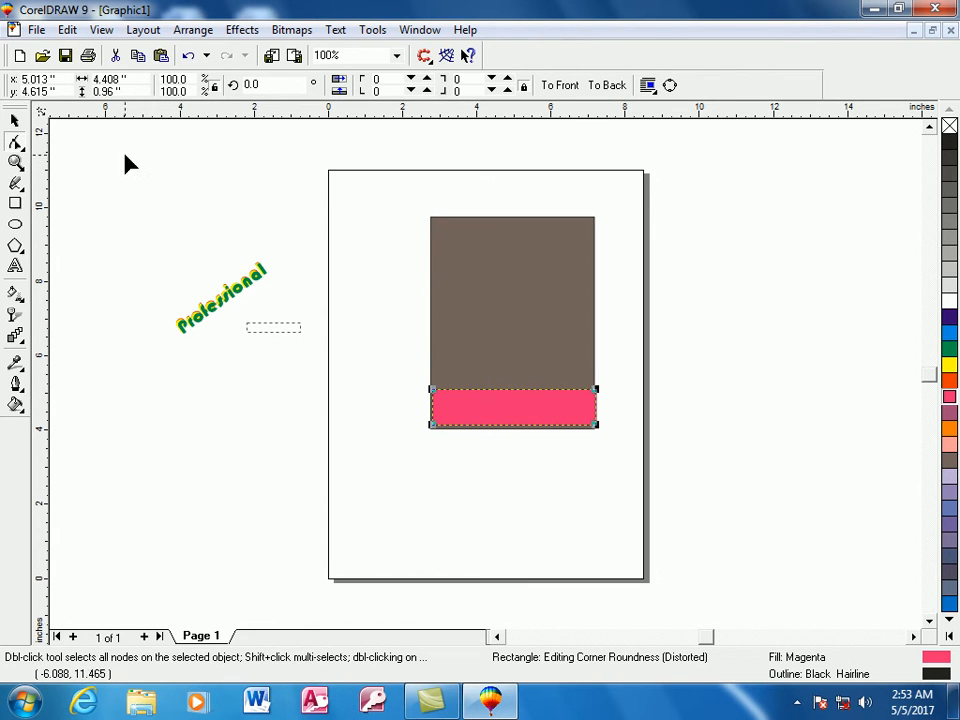
{"action": "key", "text": "ctrl+q"}
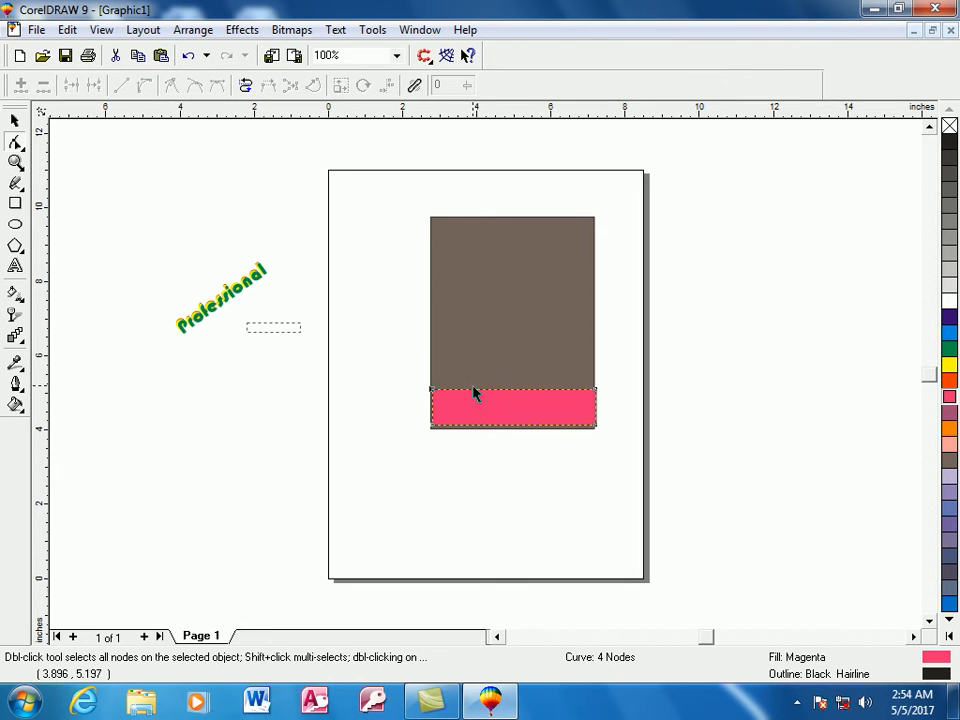
{"action": "left_click", "coordinate": [506, 420]}
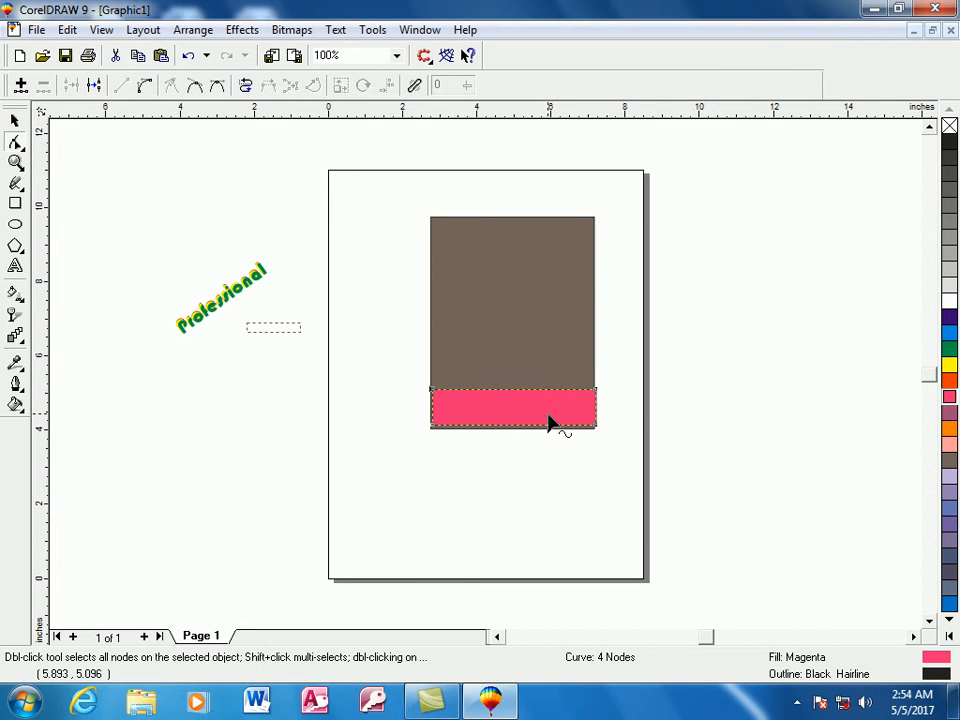
{"action": "left_click", "coordinate": [490, 405]}
{"action": "left_click", "coordinate": [532, 390]}
- Shift the magenta strip slightly down and left so it meets the brown rectangle's lower edge, and deselect it
{"action": "left_click", "coordinate": [15, 121]}
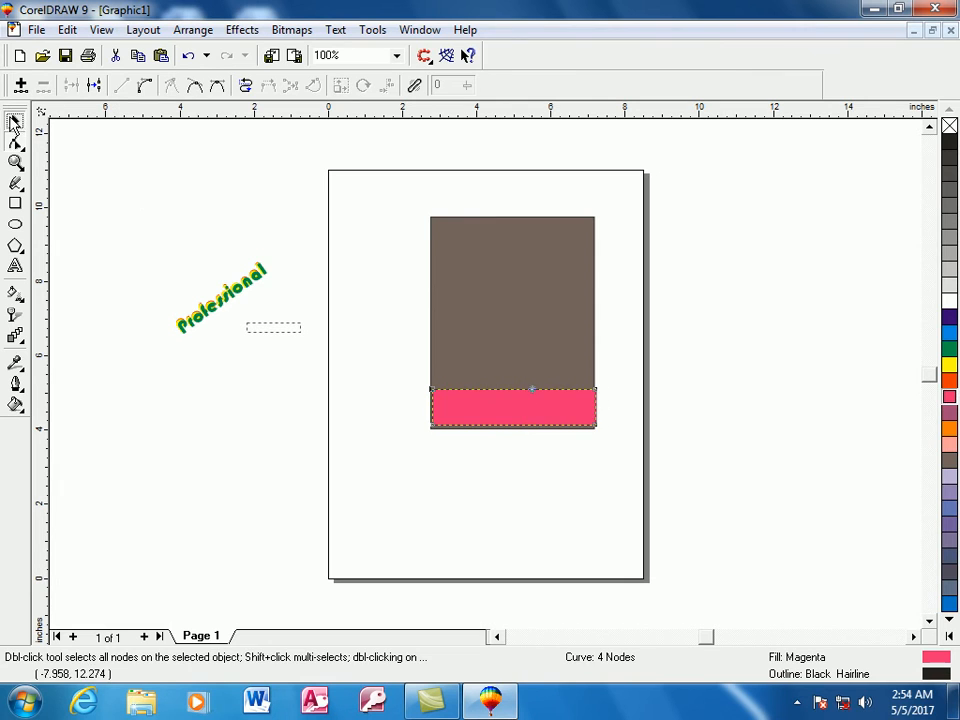
{"action": "left_click_drag", "start_coordinate": [518, 407], "coordinate": [511, 412]}
{"action": "left_click", "coordinate": [617, 486]}
{"action": "left_click", "coordinate": [512, 413]}
{"action": "left_click", "coordinate": [379, 440]}
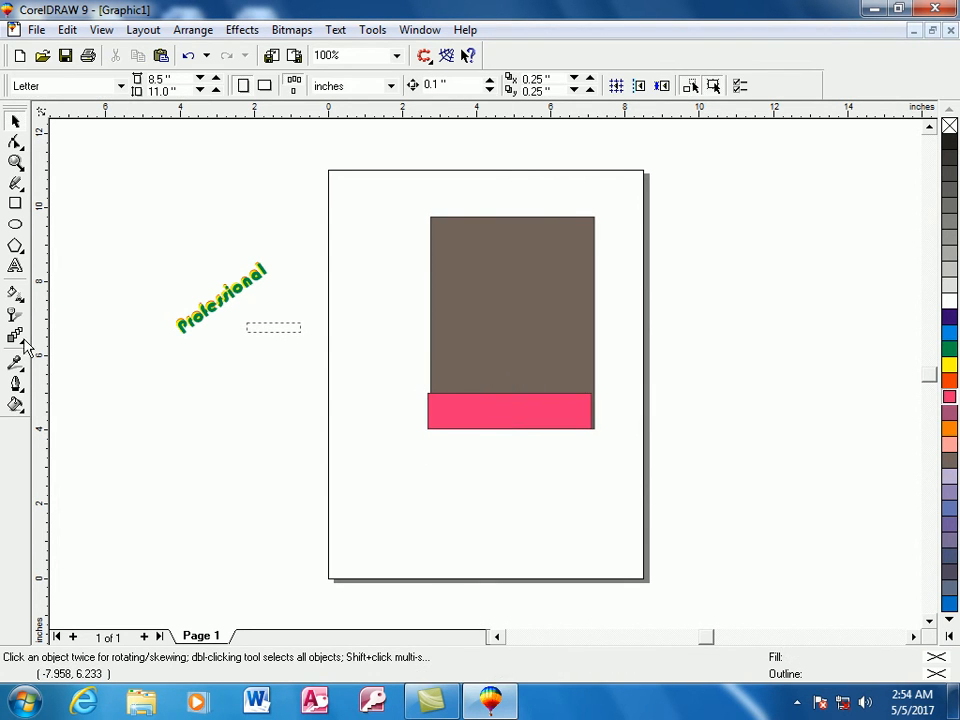
- Add the artistic text "Dddhsdhskdjhkdjshdksdkjsdh" and place it on the magenta strip
{"action": "left_click", "coordinate": [15, 265]}
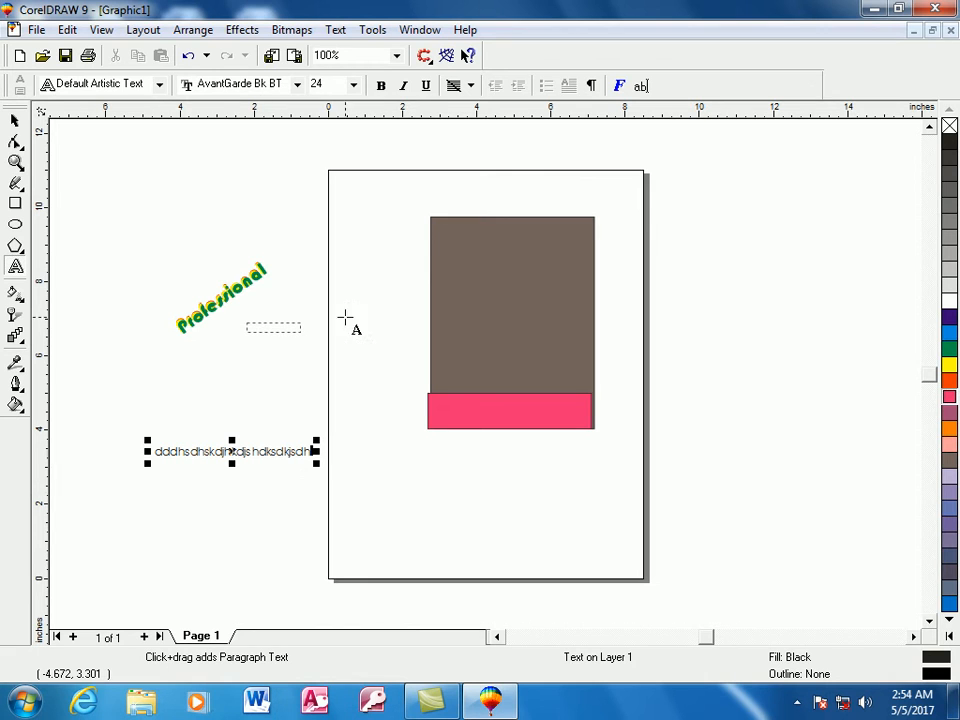
{"action": "left_click", "coordinate": [15, 121]}
{"action": "left_click_drag", "start_coordinate": [227, 454], "coordinate": [508, 409]}
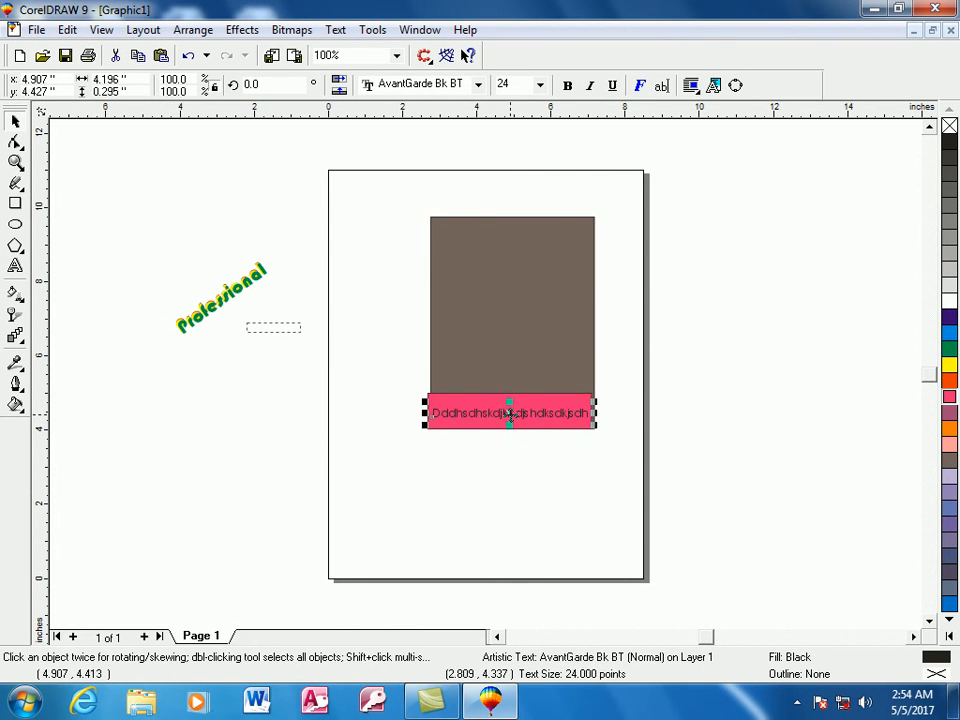
- Move the "Professional" text group back onto the upper part of the brown rectangle and deselect it
{"action": "left_click_drag", "start_coordinate": [221, 306], "coordinate": [478, 268]}
{"action": "left_click_drag", "start_coordinate": [476, 283], "coordinate": [489, 283]}
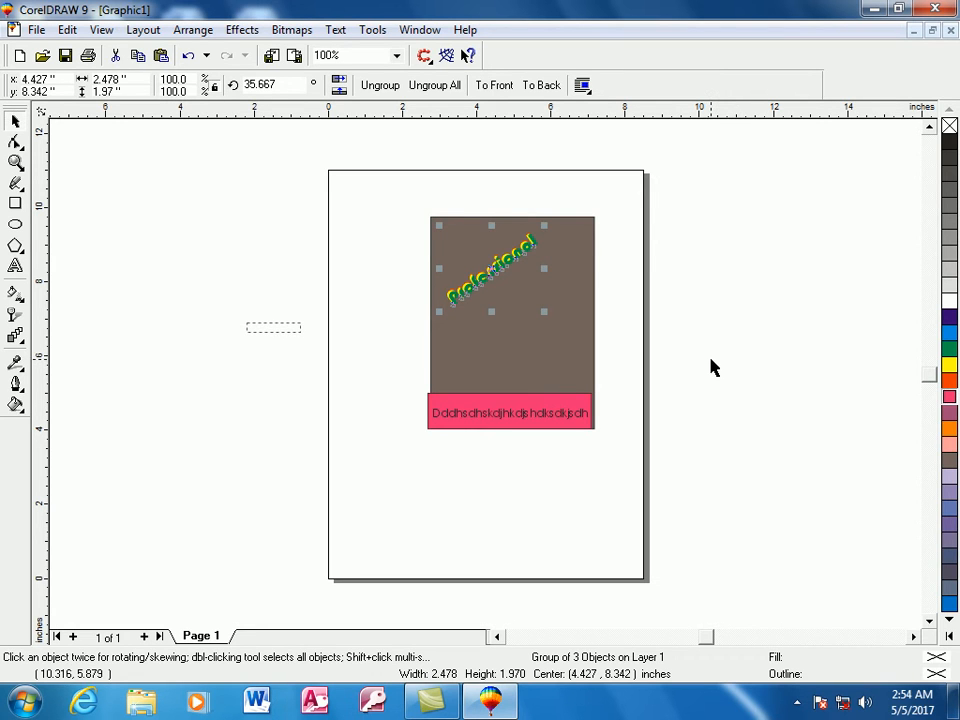
{"action": "left_click", "coordinate": [783, 388]}
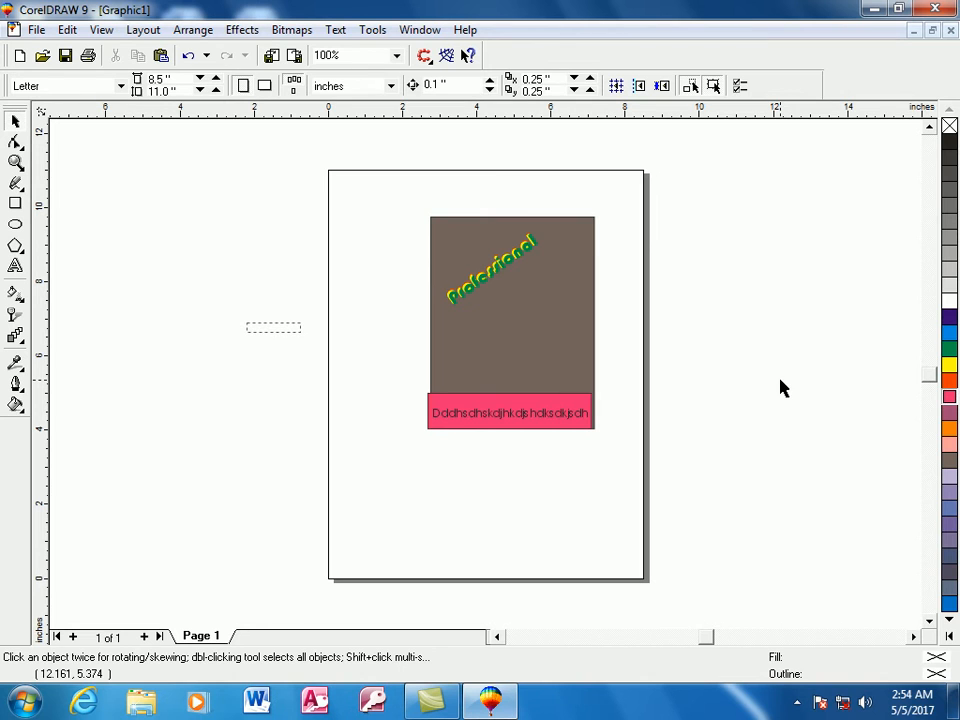
- Draw a rectangle about 4.47 by 3.03 inches across the page's left edge and set the roundness of all its corners to 80
{"action": "left_click", "coordinate": [15, 203]}
{"action": "left_click_drag", "start_coordinate": [184, 381], "coordinate": [351, 493]}
{"action": "double_click", "coordinate": [382, 79]}
{"action": "type", "text": "8"}
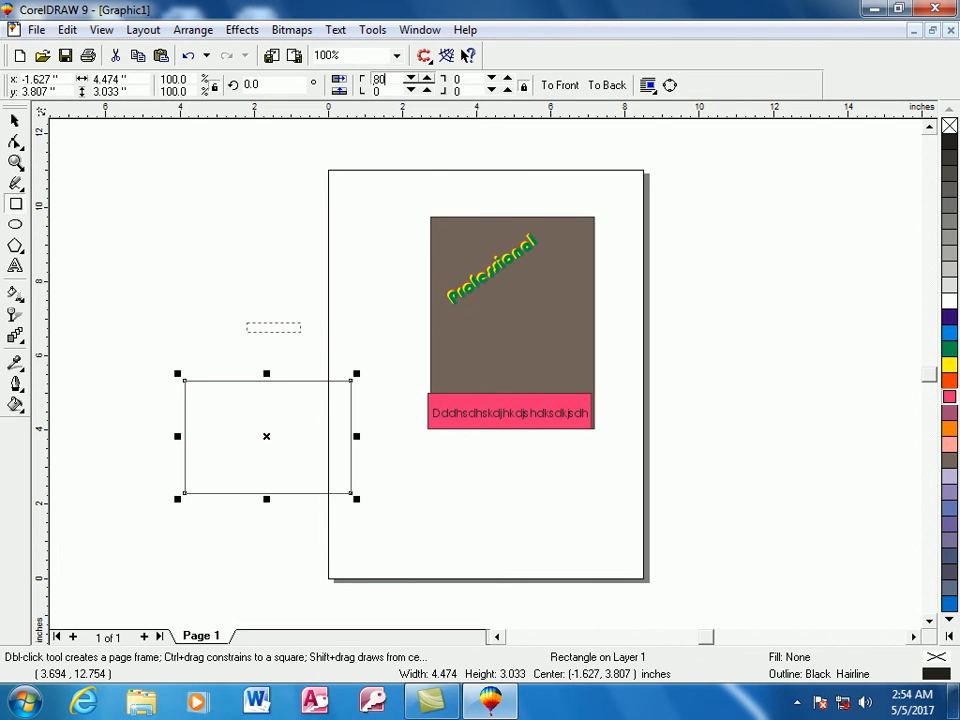
{"action": "type", "text": "0"}
{"action": "key", "text": "Return"}
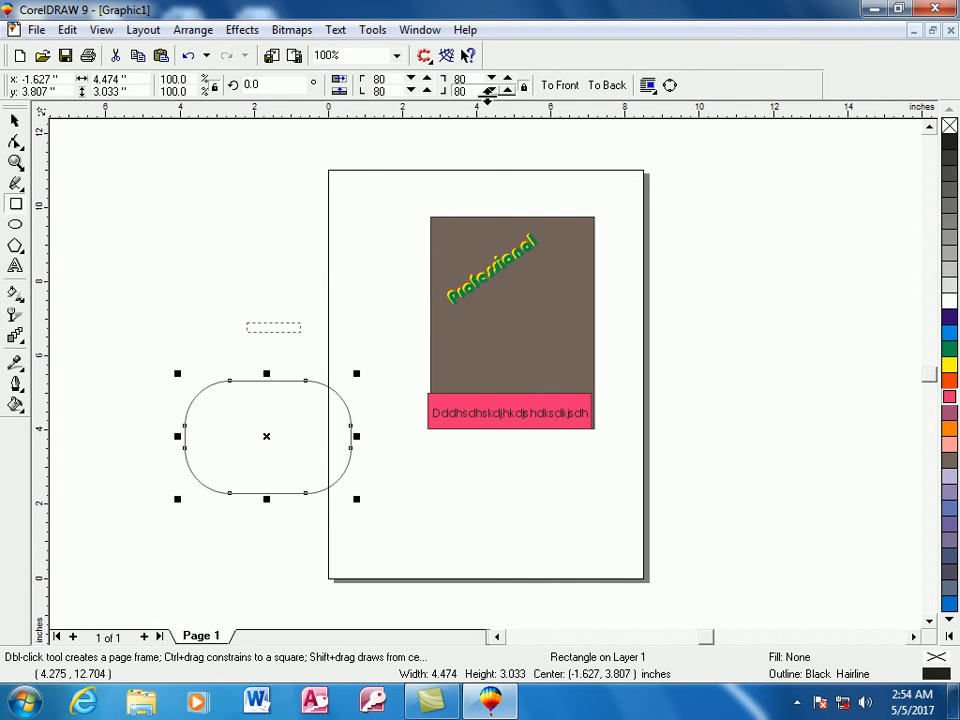
- Unlink the corner roundness values and set the lower left and upper right corners to 0
{"action": "left_click", "coordinate": [523, 88]}
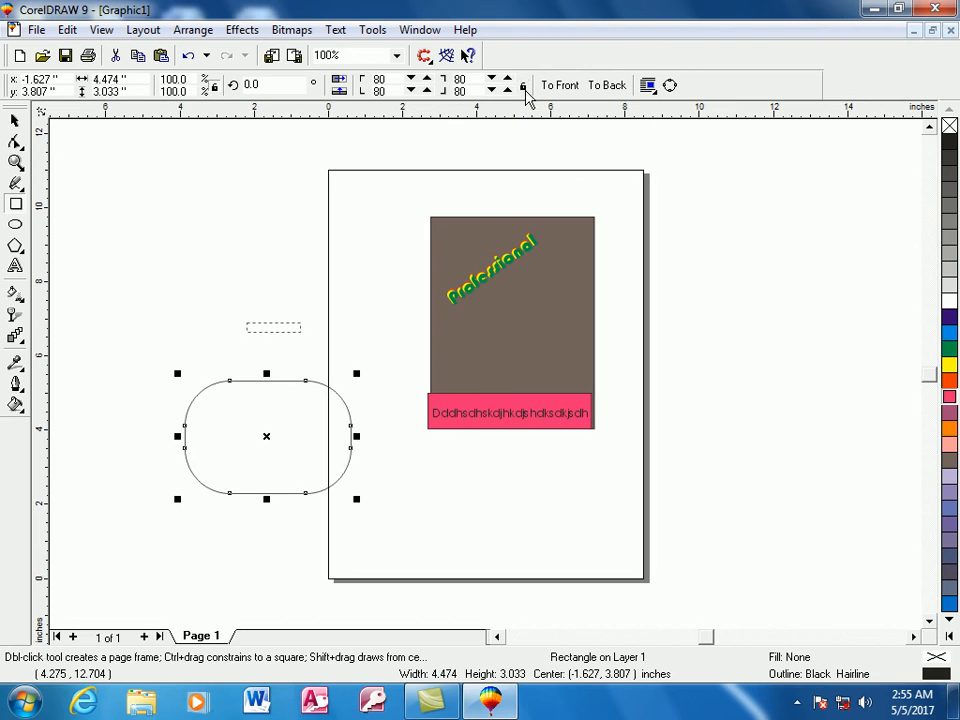
{"action": "double_click", "coordinate": [378, 91]}
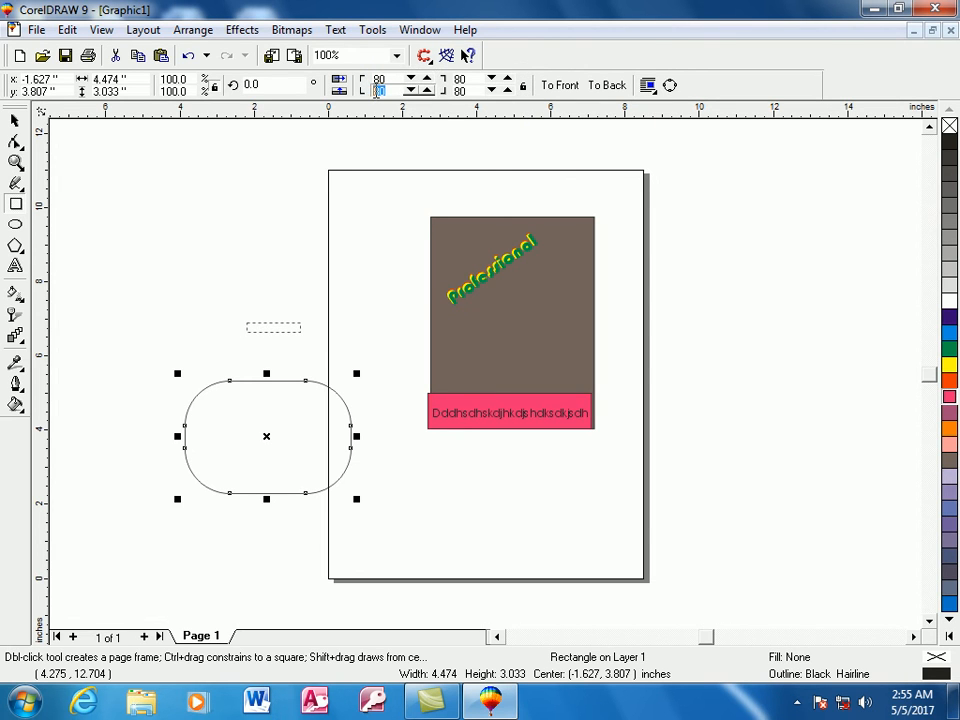
{"action": "type", "text": "0"}
{"action": "key", "text": "Tab"}
{"action": "type", "text": "0"}
{"action": "key", "text": "Return"}
- Move the partly rounded rectangle up beside the brown one and fill it with 10% Black after trying Red
{"action": "left_click_drag", "start_coordinate": [268, 439], "coordinate": [287, 266]}
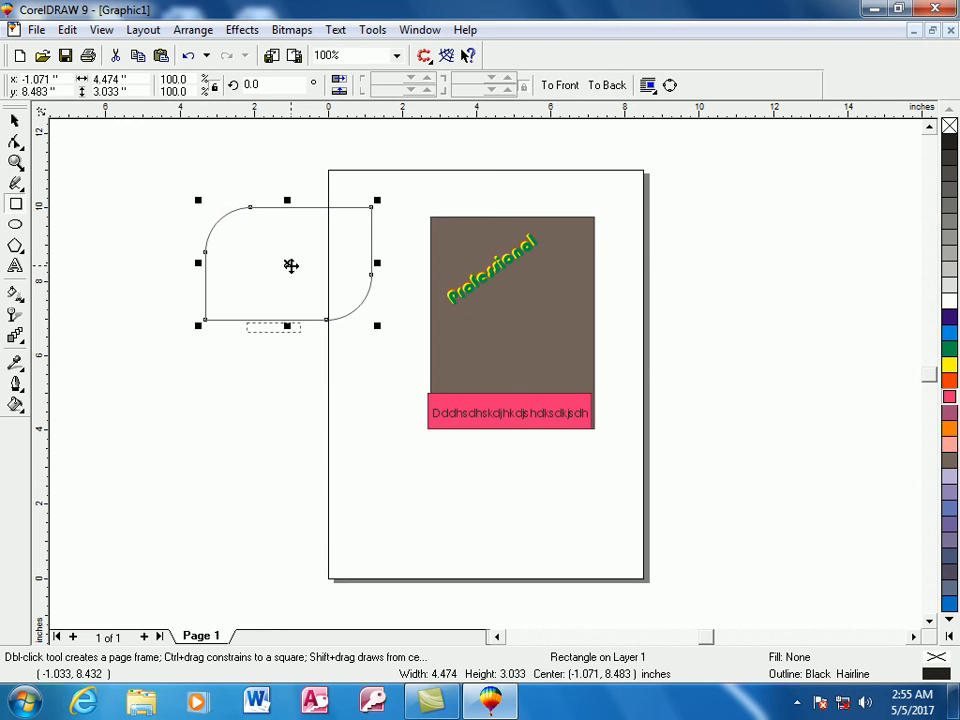
{"action": "left_click", "coordinate": [949, 382]}
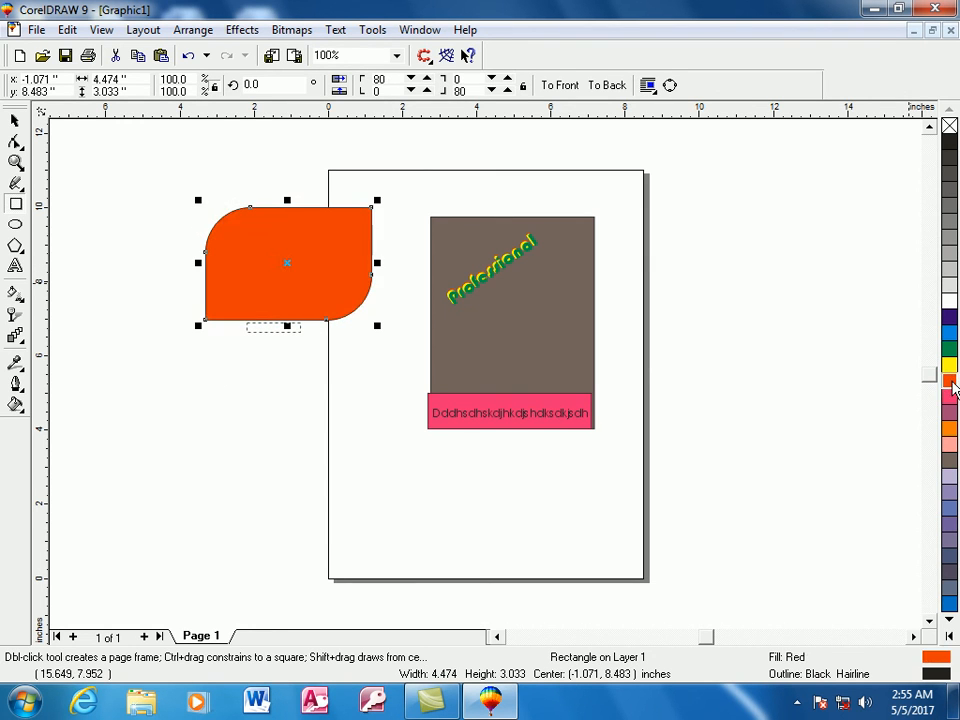
{"action": "left_click", "coordinate": [950, 293]}
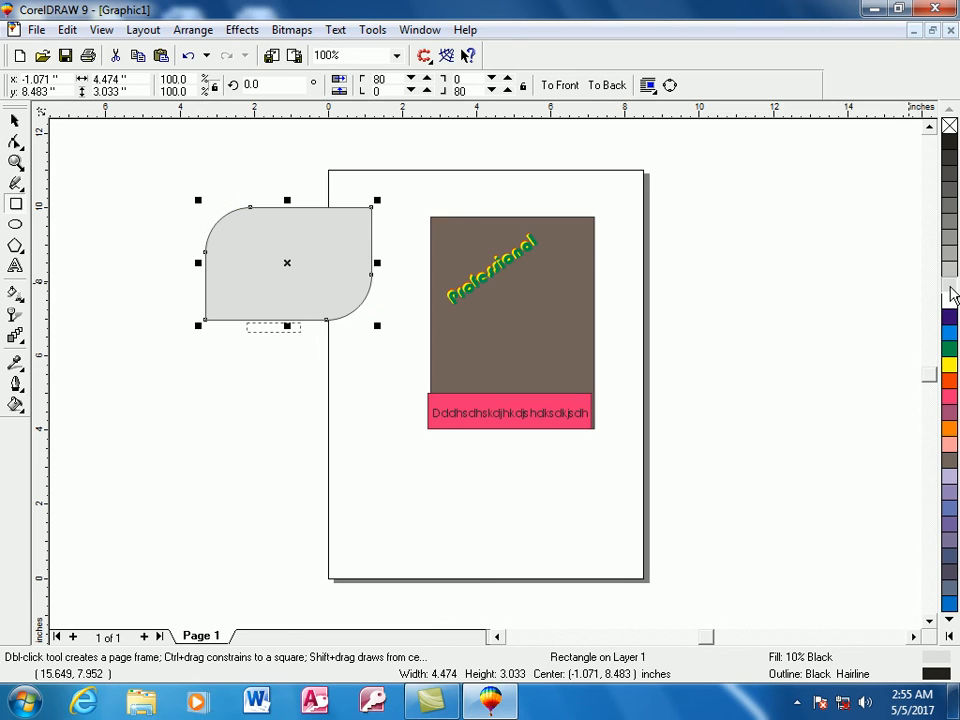
- Move the "Professional" text group onto the grey shape, recolour it green, and reposition it across the brown rectangle's left edge
{"action": "left_click", "coordinate": [15, 122]}
{"action": "left_click_drag", "start_coordinate": [501, 297], "coordinate": [274, 246]}
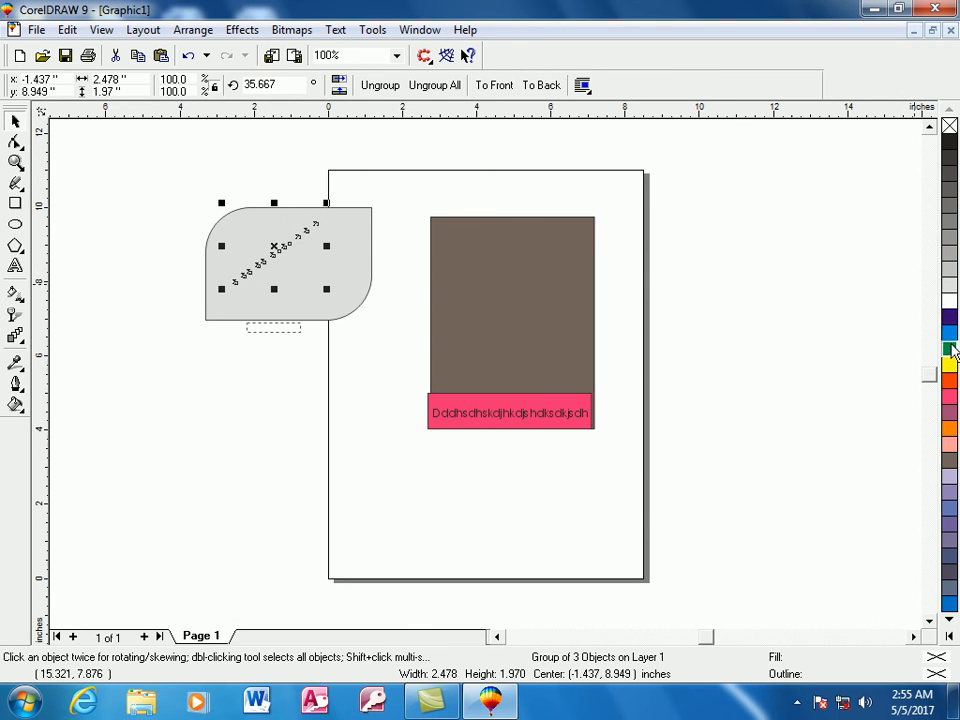
{"action": "left_click", "coordinate": [274, 268]}
{"action": "left_click_drag", "start_coordinate": [302, 261], "coordinate": [485, 280]}
- Move the grey shape down and left, and place a copy of the green "Professional" text group on it
{"action": "left_click_drag", "start_coordinate": [272, 250], "coordinate": [243, 347]}
{"action": "left_click", "coordinate": [441, 290]}
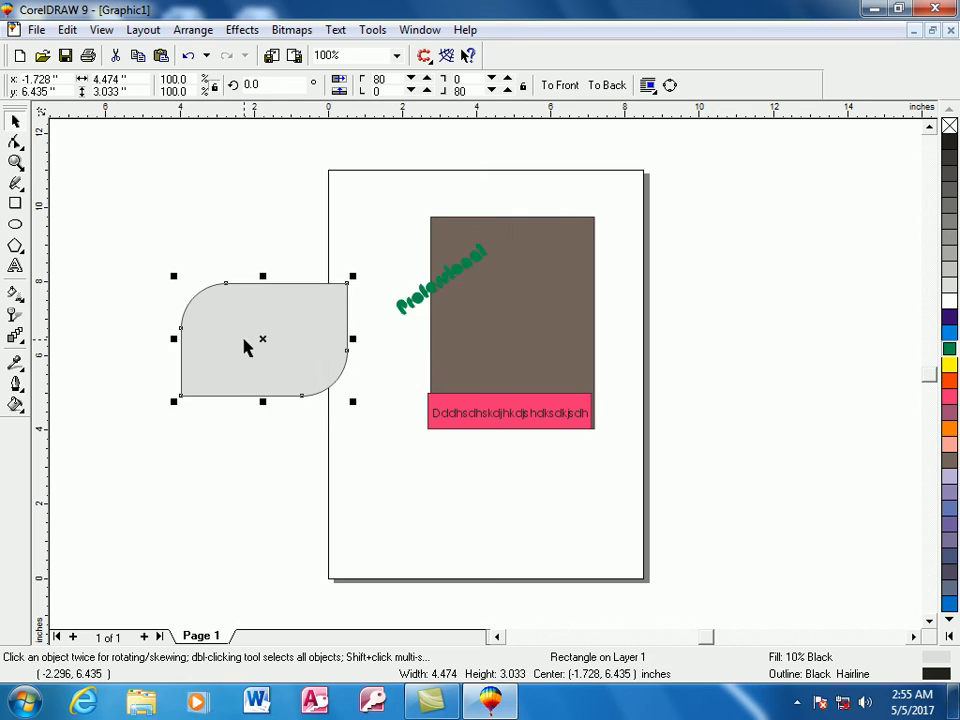
{"action": "left_click_drag", "start_coordinate": [426, 296], "coordinate": [226, 334]}
{"action": "left_click", "coordinate": [737, 304]}
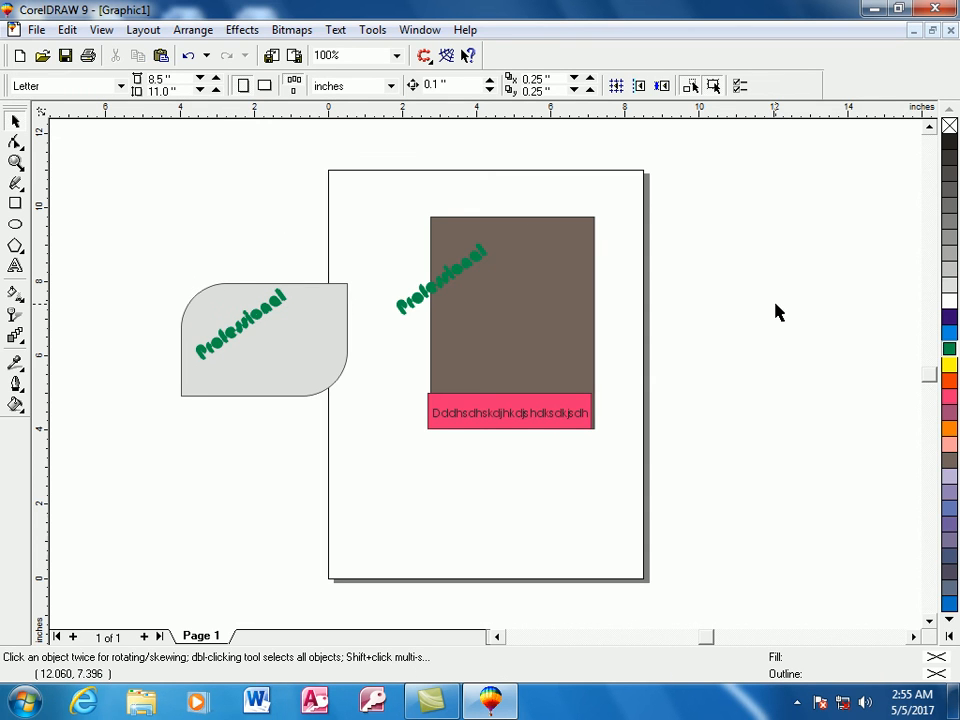